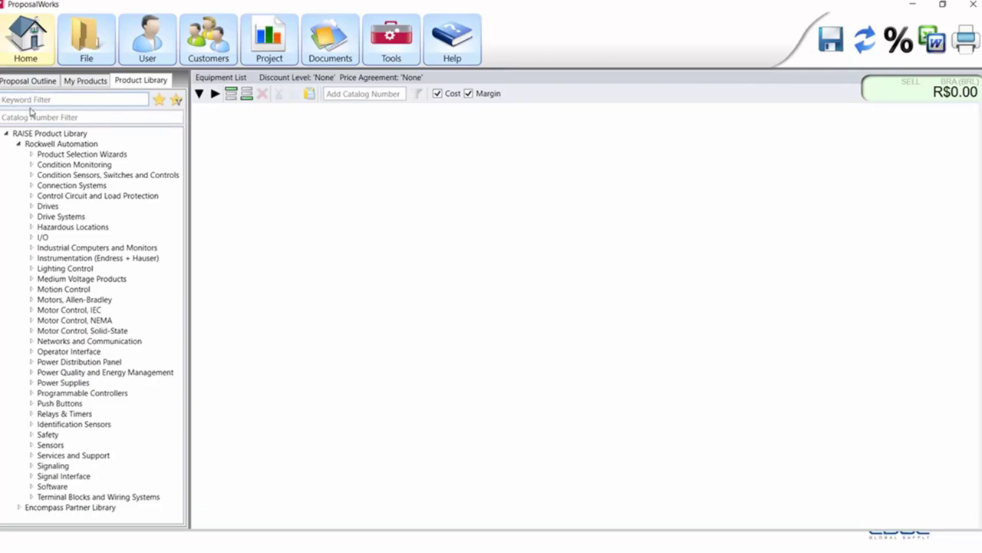
# Filter the product library by the keyword "powerflex" and open the configurator for the PowerFlex 520-Series under Component Class AC Drives.
pyautogui.click(45, 99)
pyautogui.write('powef')
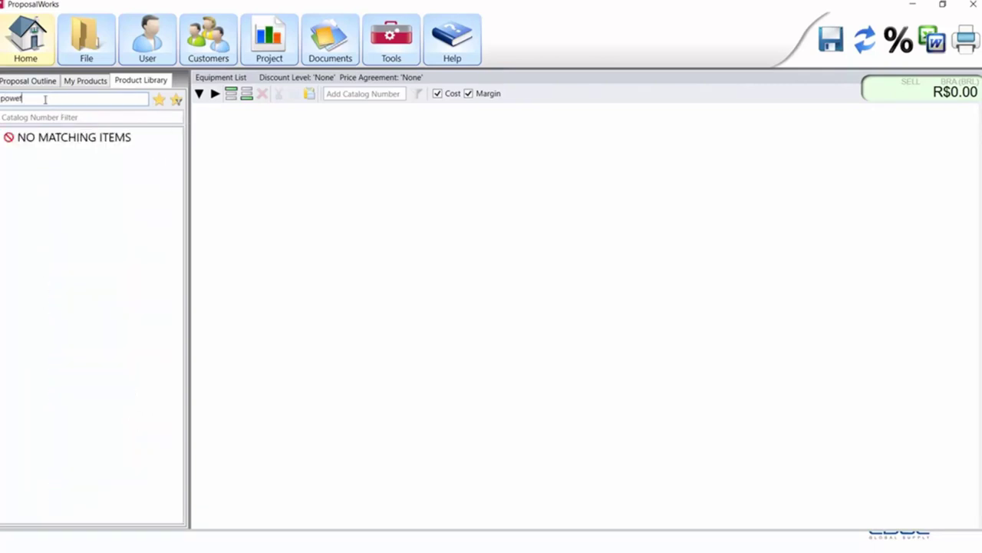
pyautogui.press('BackSpace')
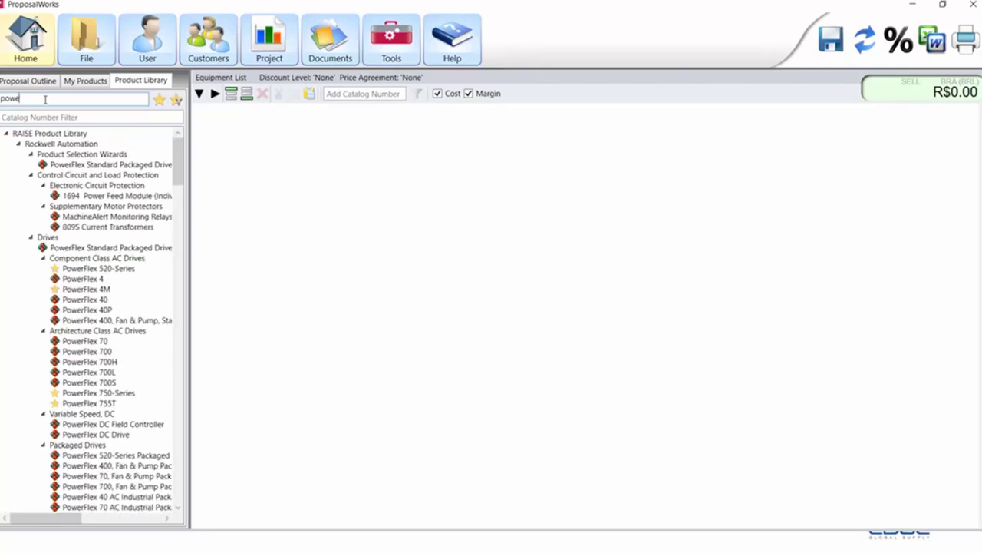
pyautogui.write('rflex')
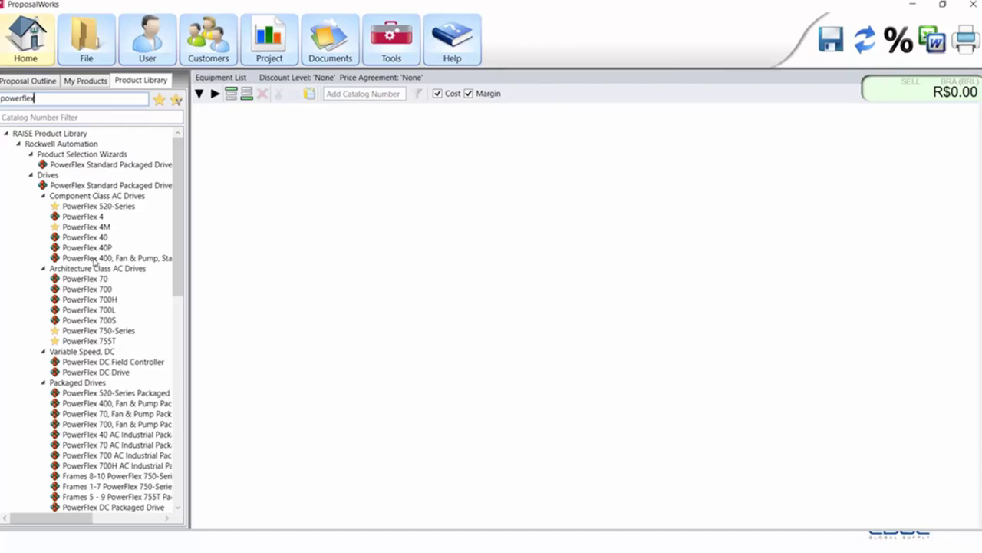
pyautogui.click(100, 206)
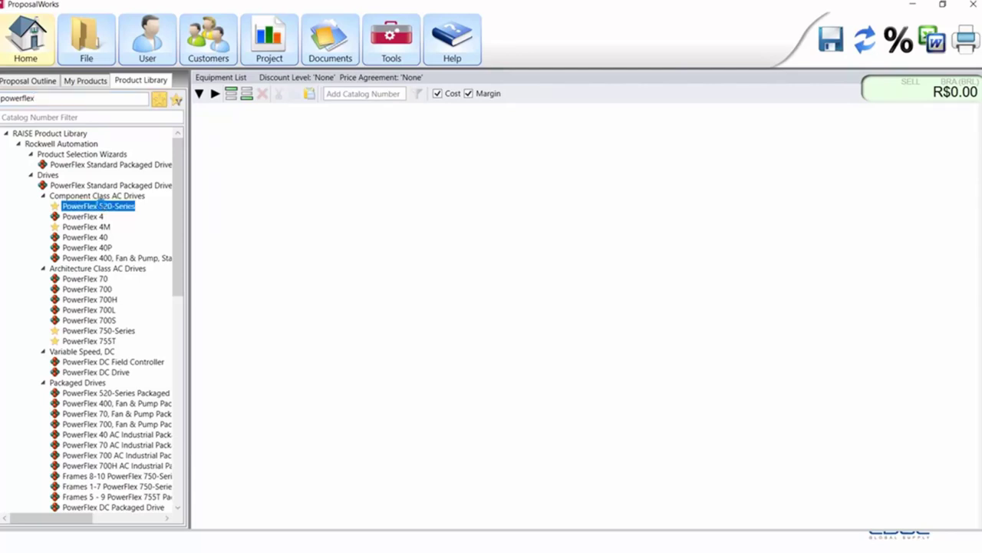
pyautogui.doubleClick(100, 206)
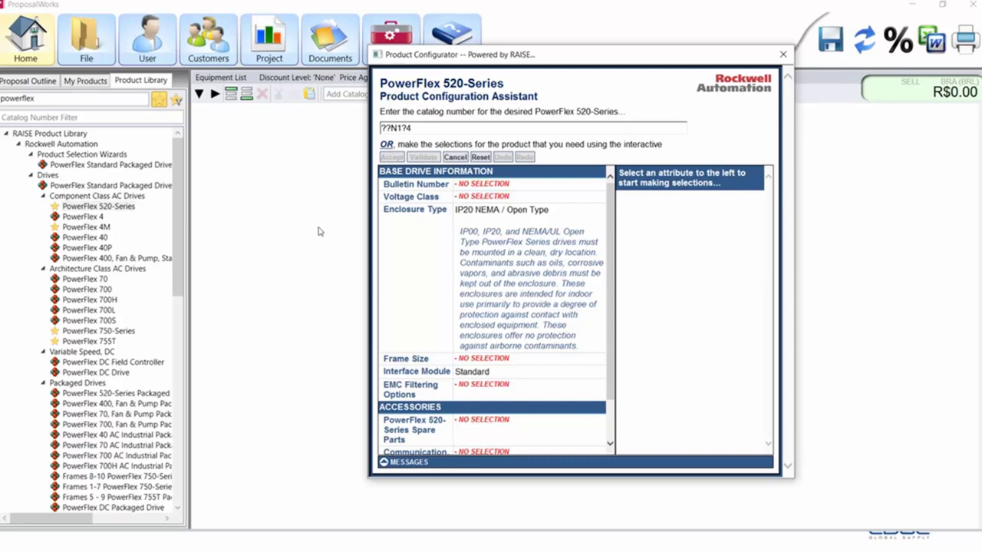
# Configure the base drive as PowerFlex 525 AC Drive with Embedded EtherNet/IP and Safety, 480 VAC, 3 Phase, with 2.3 Amps output current.
pyautogui.click(487, 189)
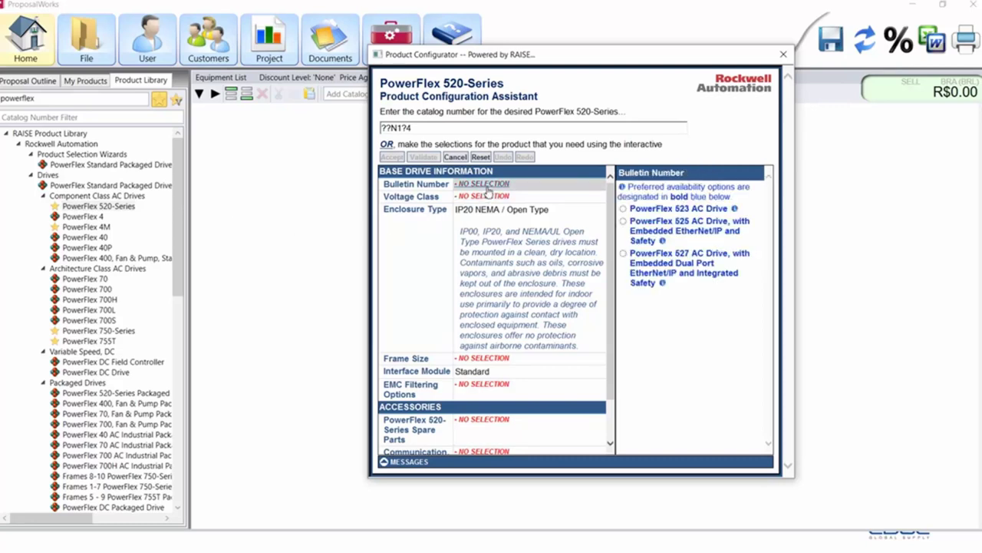
pyautogui.click(670, 233)
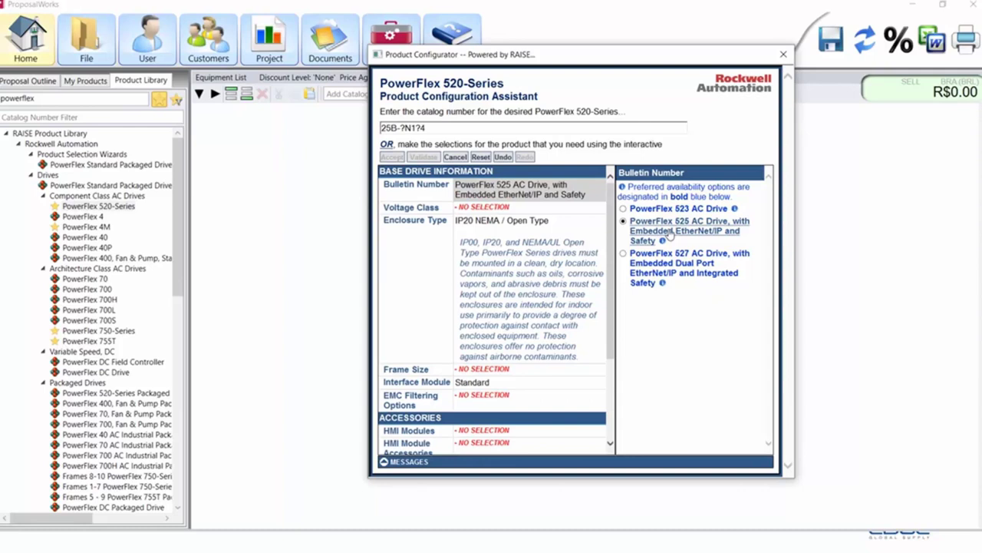
pyautogui.click(509, 209)
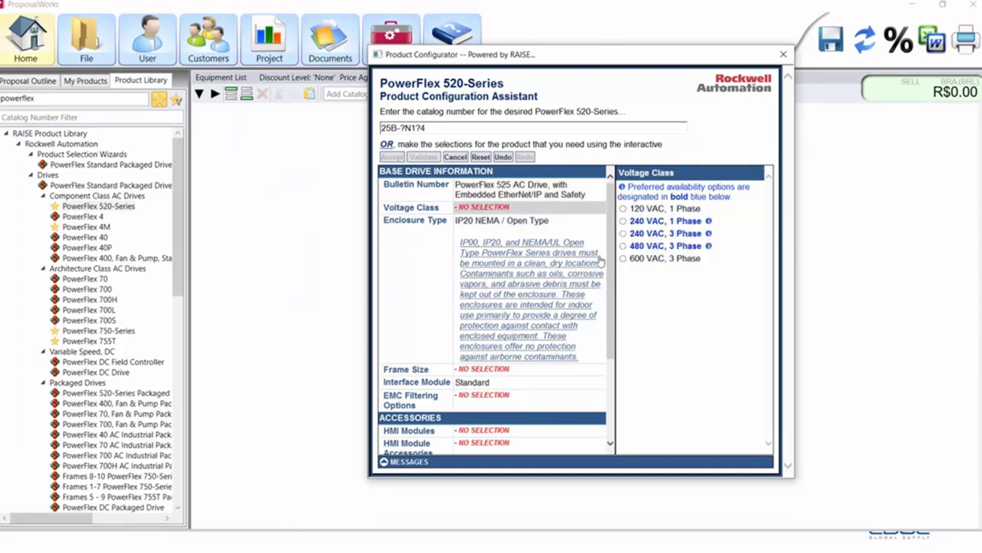
pyautogui.click(642, 247)
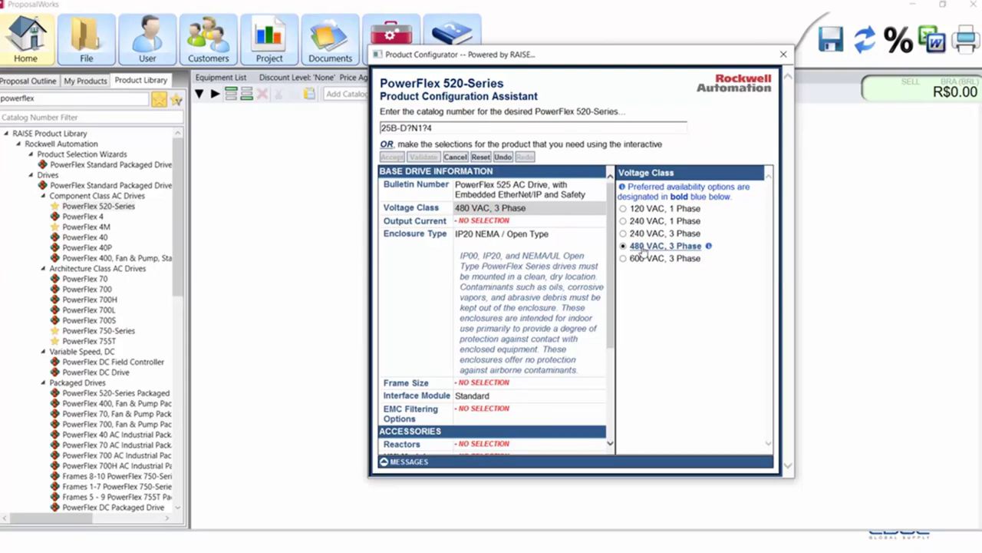
pyautogui.click(503, 222)
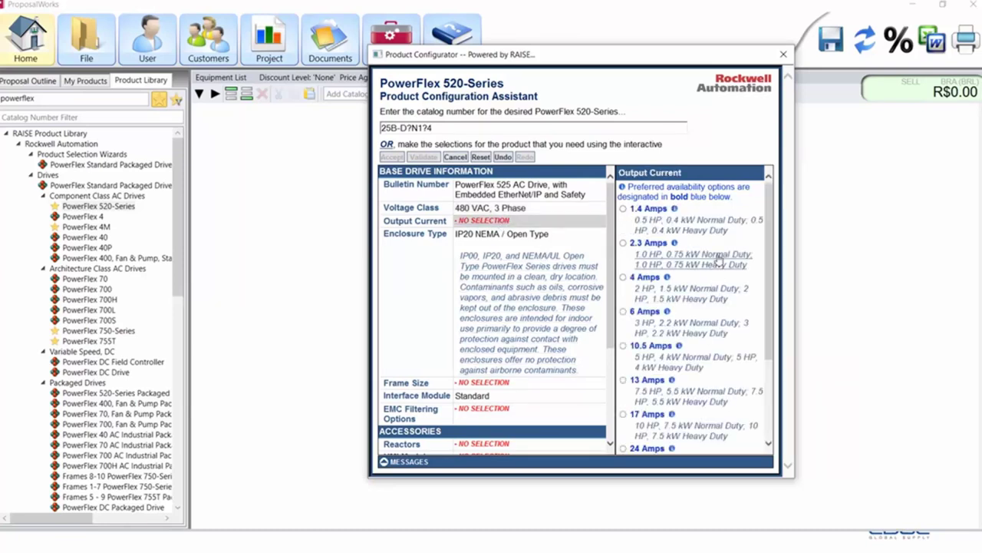
pyautogui.click(648, 243)
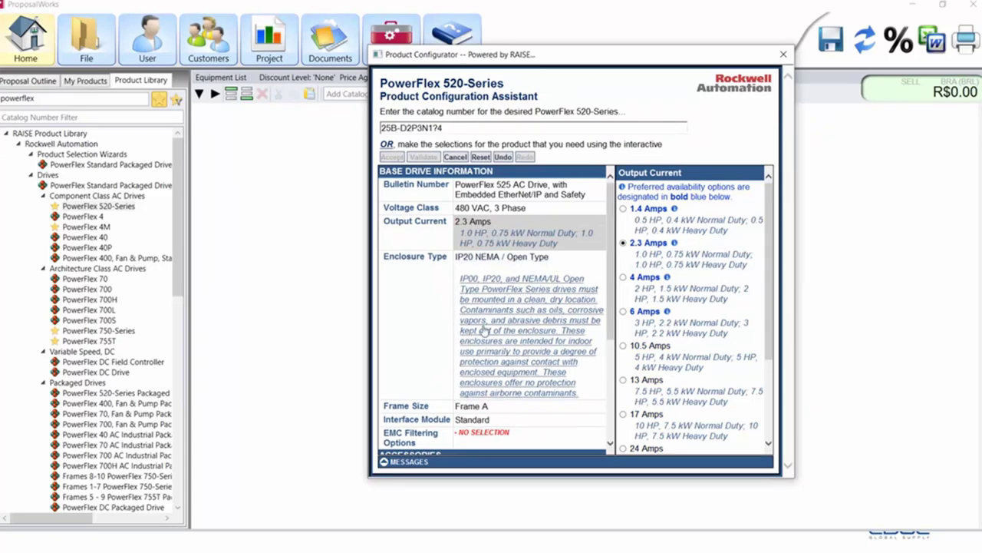
# Set the EMC filtering option of the PowerFlex 525 drive to Filter.
pyautogui.scroll(-2, 547, 326)
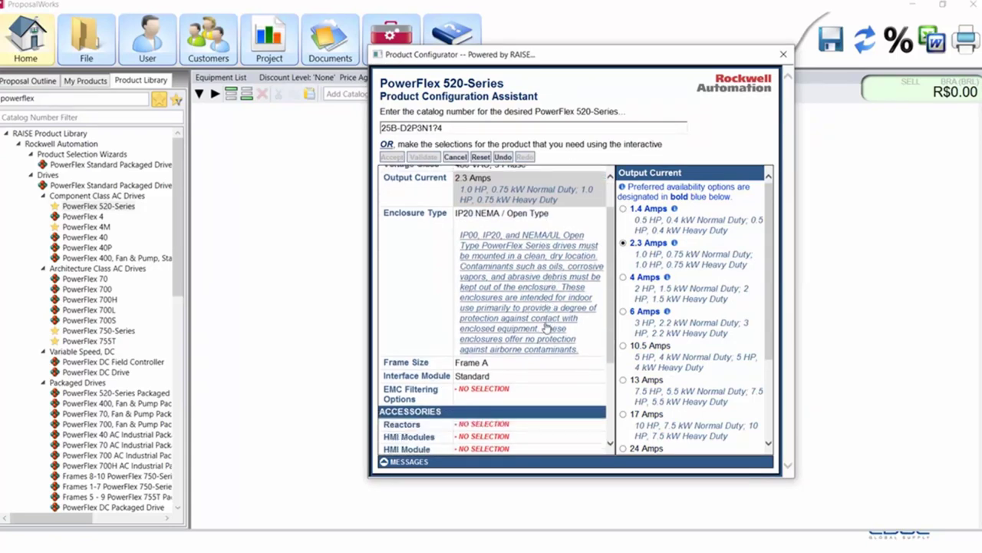
pyautogui.click(505, 393)
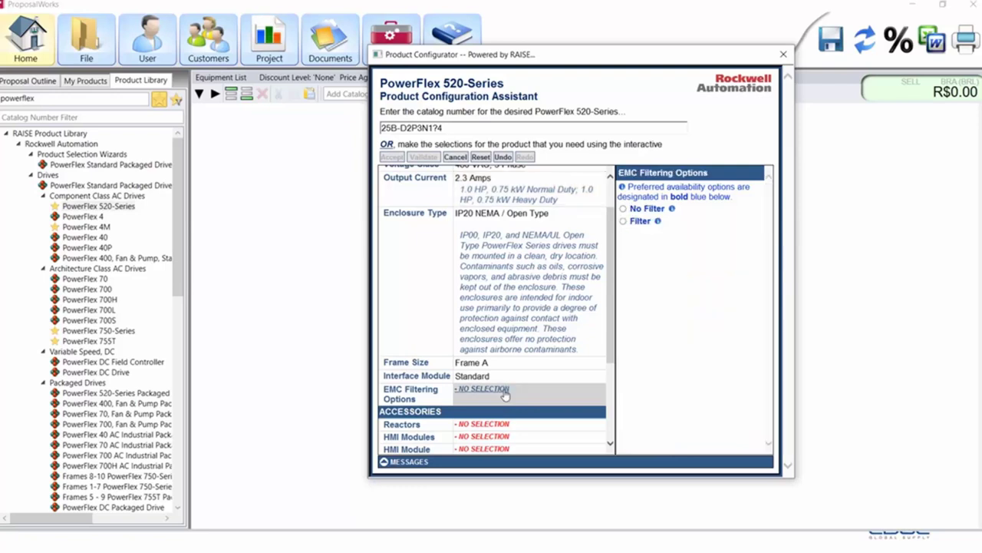
pyautogui.click(643, 222)
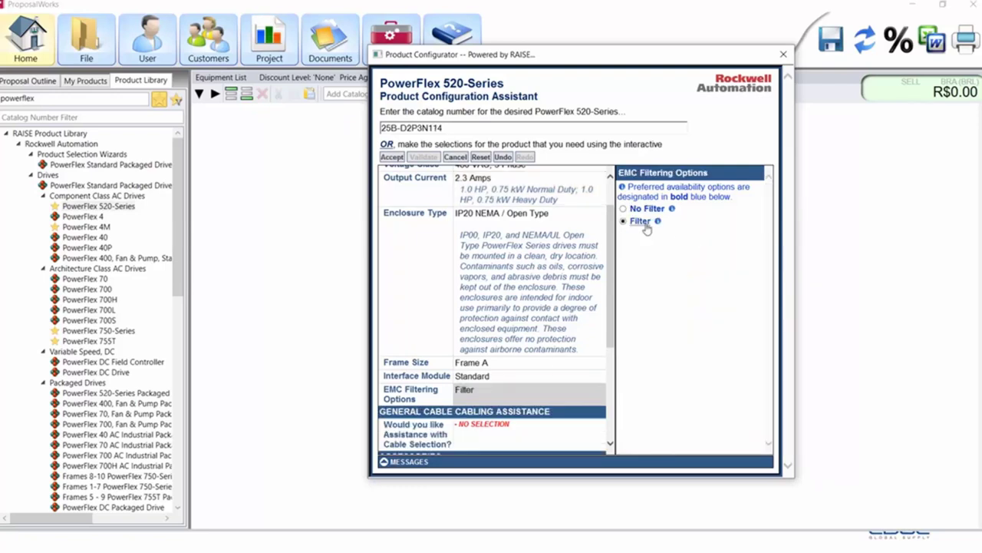
# Include the 1.0 Meter (3.3 Feet) HMI module accessory 22-HIM-H10 and accept the drive configuration into the equipment list.
pyautogui.moveTo(614, 231); pyautogui.dragTo(617, 314)
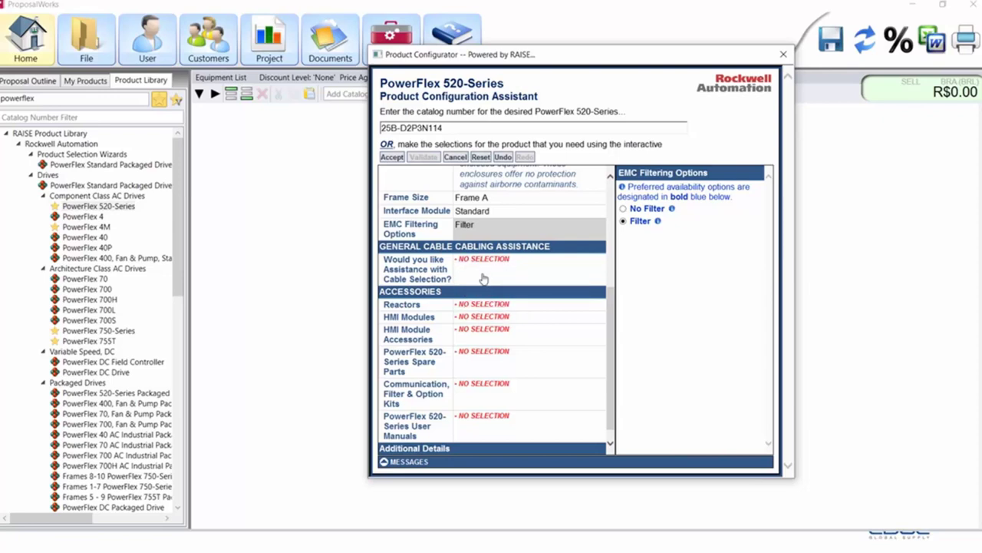
pyautogui.click(496, 330)
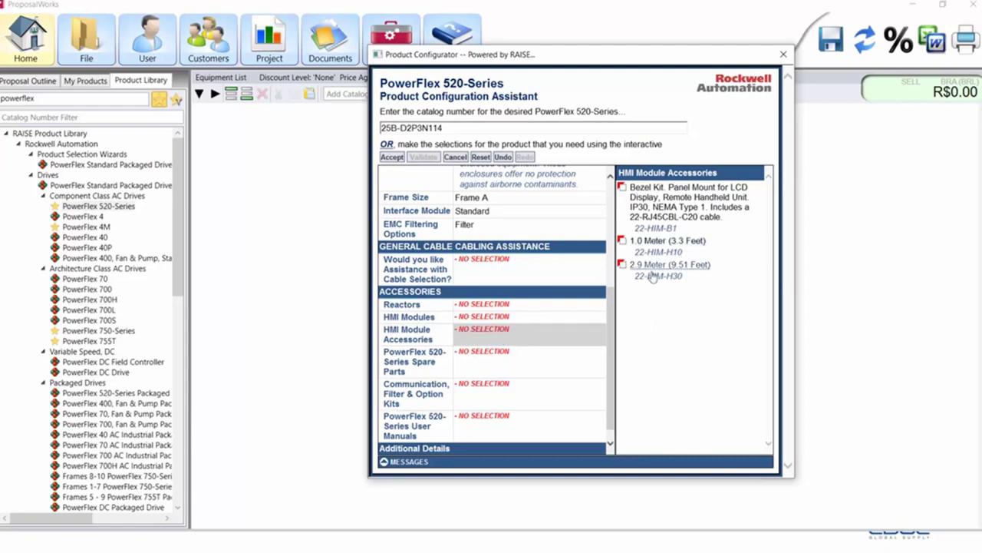
pyautogui.click(658, 243)
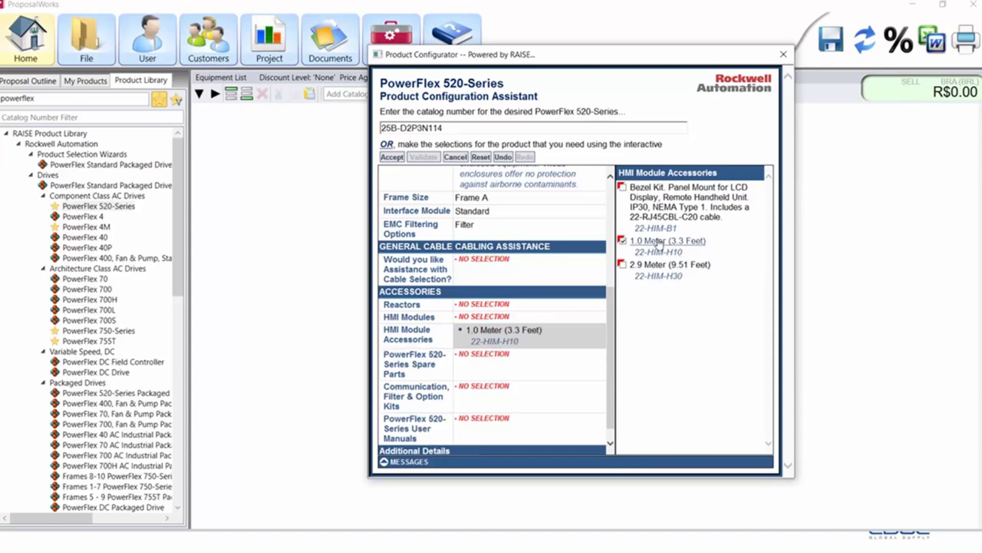
pyautogui.click(391, 157)
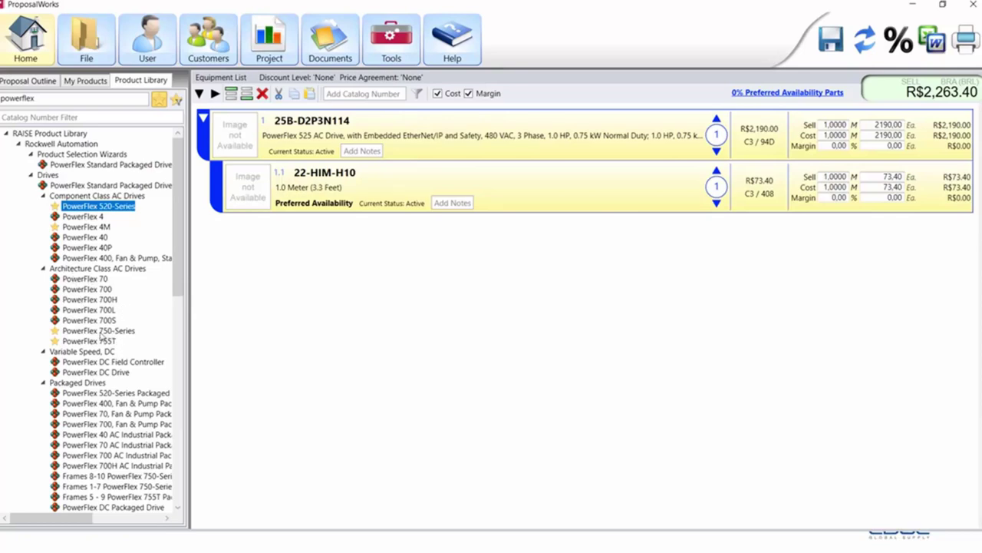
# Start configuring a PowerFlex 750-Series drive as PowerFlex 753 AC Drive with Embedded I/O, voltage class 480 VAC, 3 PH.
pyautogui.doubleClick(101, 332)
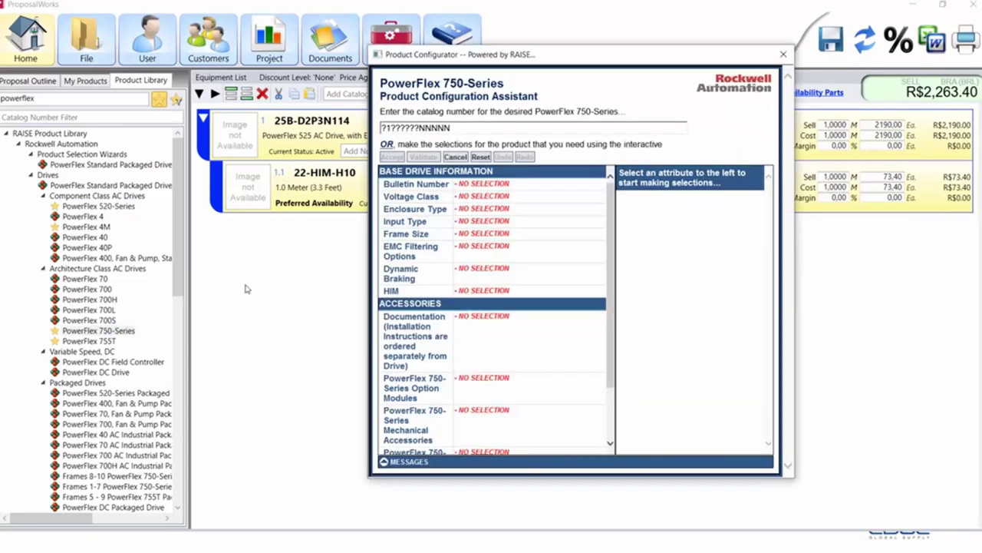
pyautogui.click(487, 190)
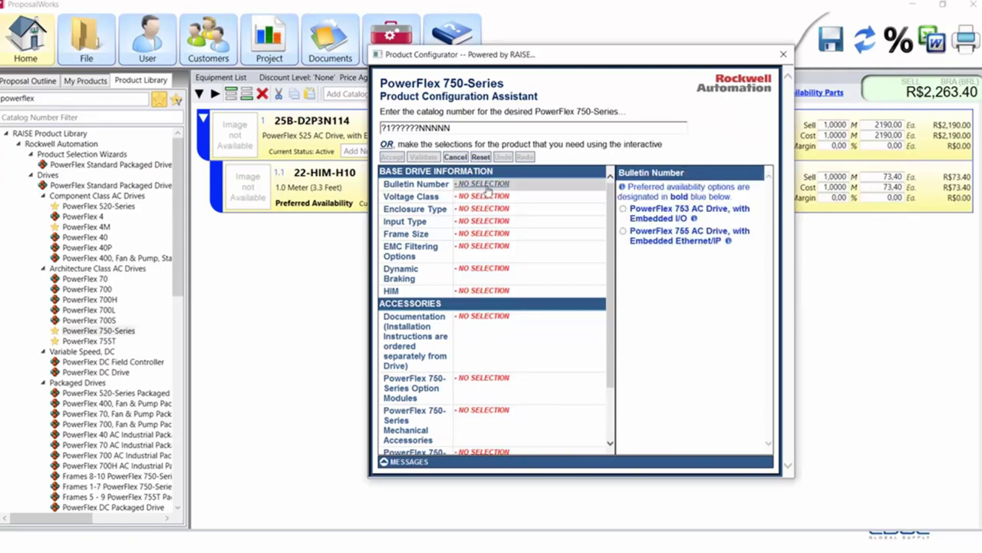
pyautogui.click(665, 217)
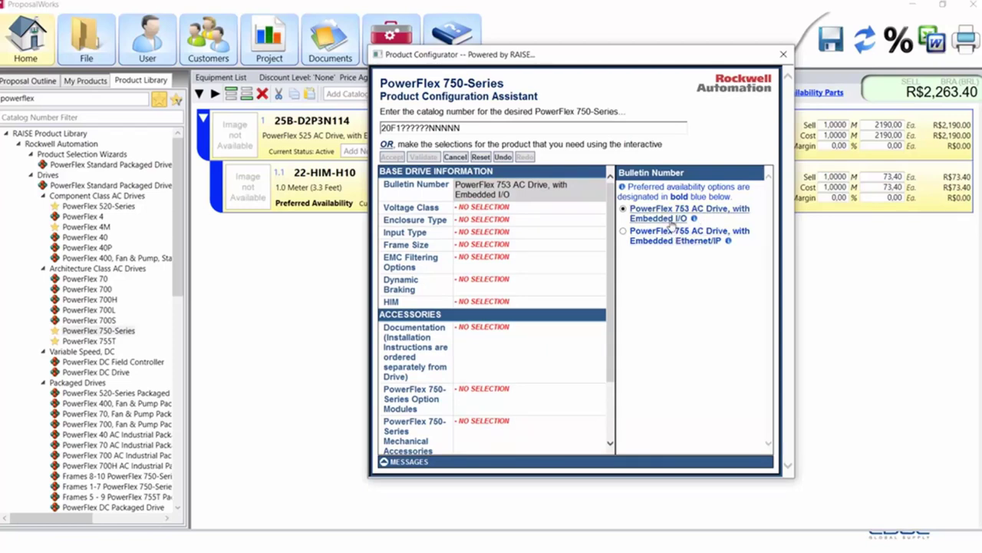
pyautogui.click(484, 210)
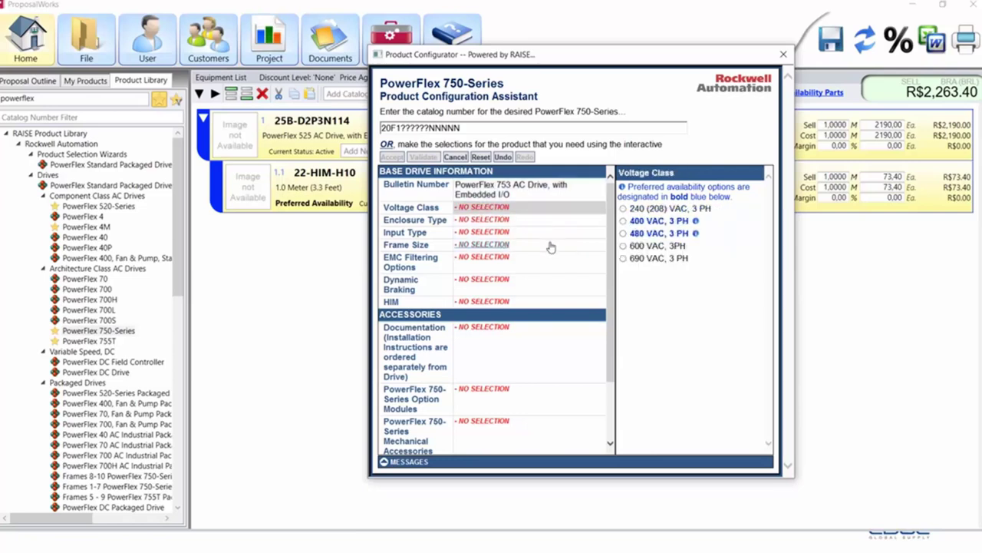
pyautogui.click(648, 234)
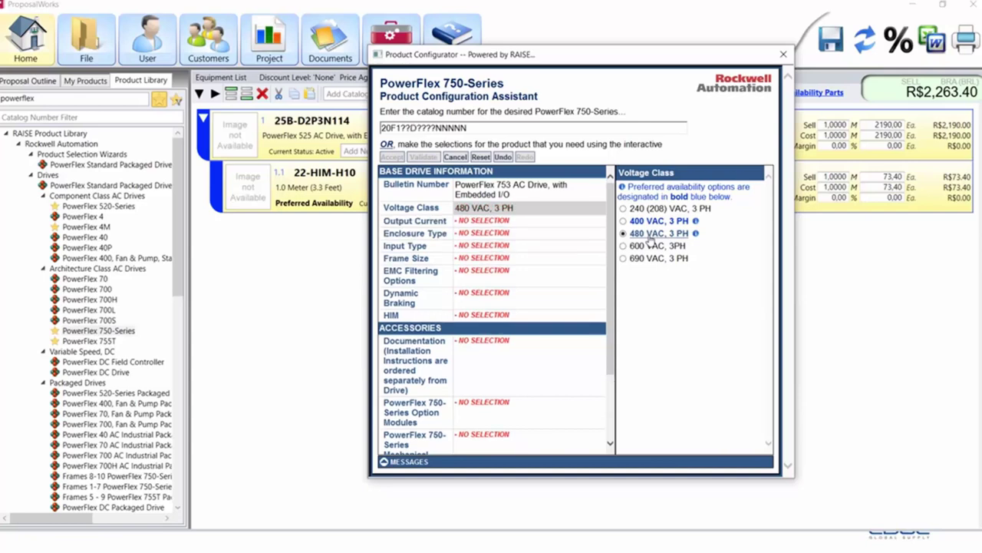
# Set the PowerFlex 753 output current to 125 Amps, 100HP ND, 75HP HD and the enclosure type to Type 12 / IP54.
pyautogui.click(488, 222)
pyautogui.scroll(-2, 708, 352)
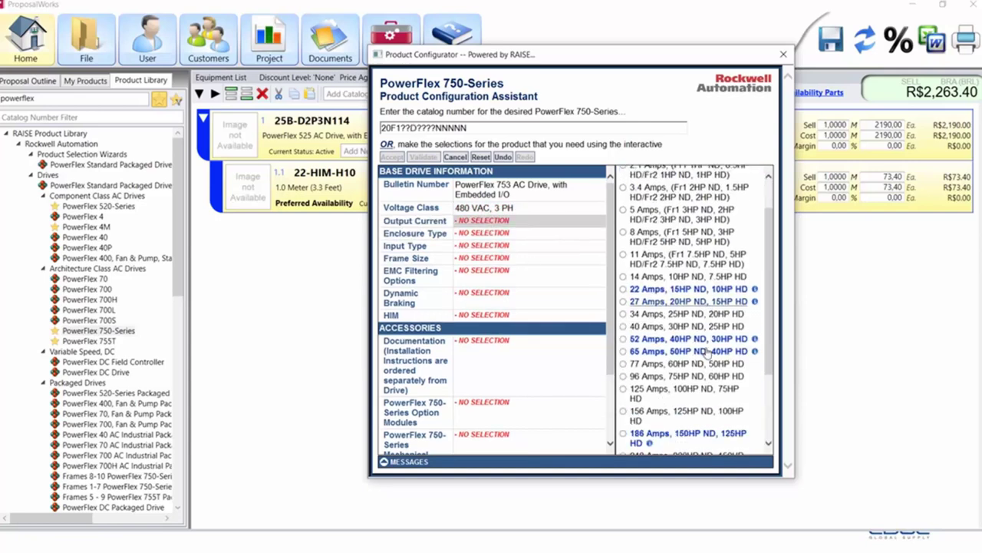
pyautogui.click(699, 393)
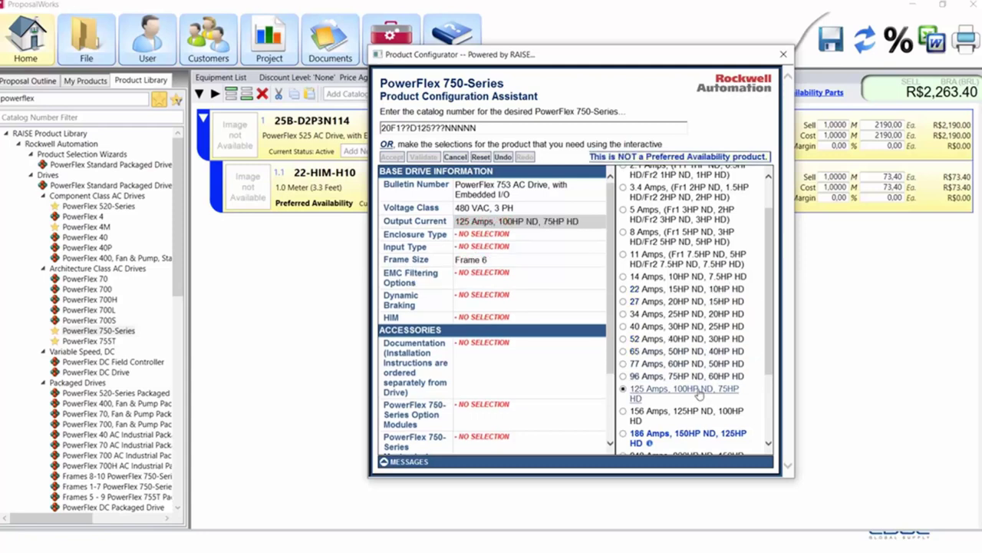
pyautogui.click(477, 240)
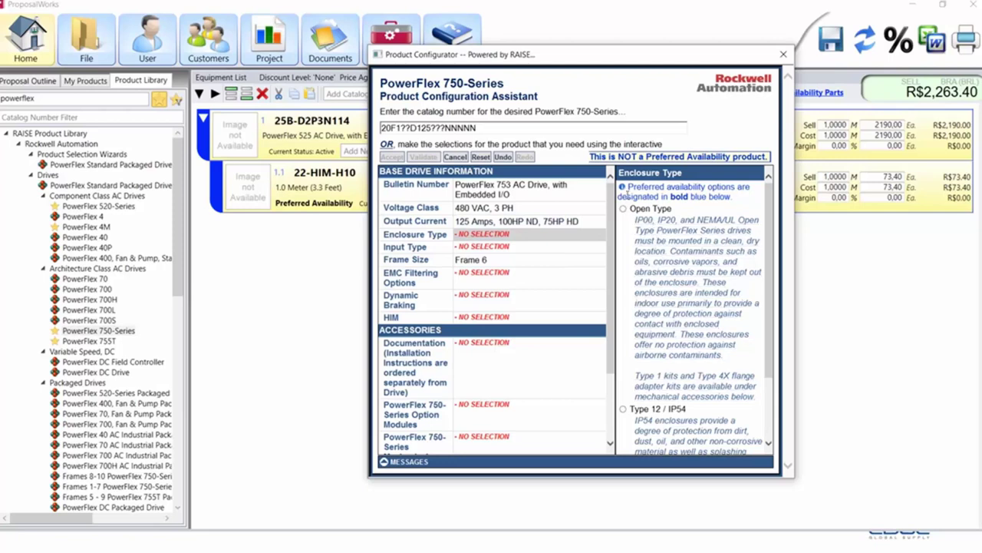
pyautogui.scroll(-2, 688, 276)
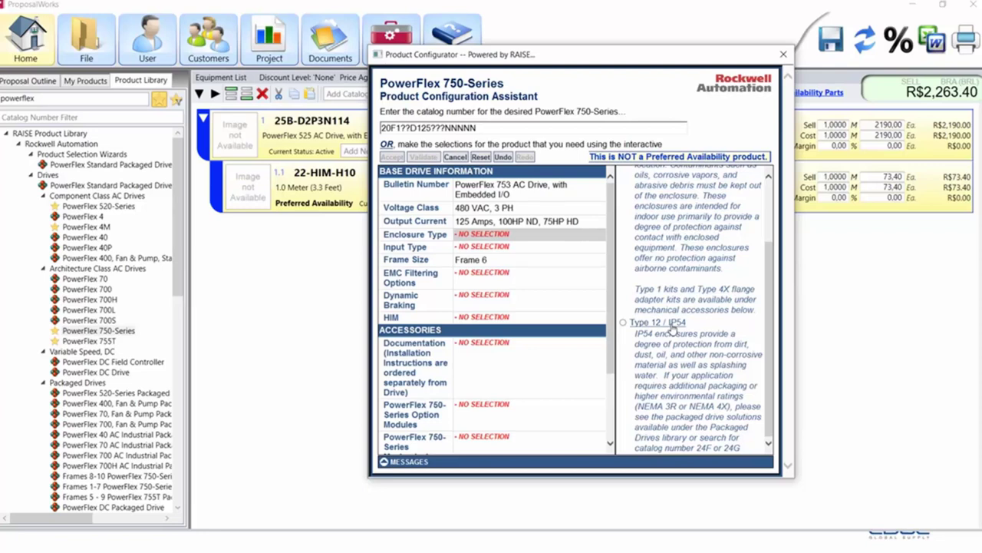
pyautogui.click(658, 322)
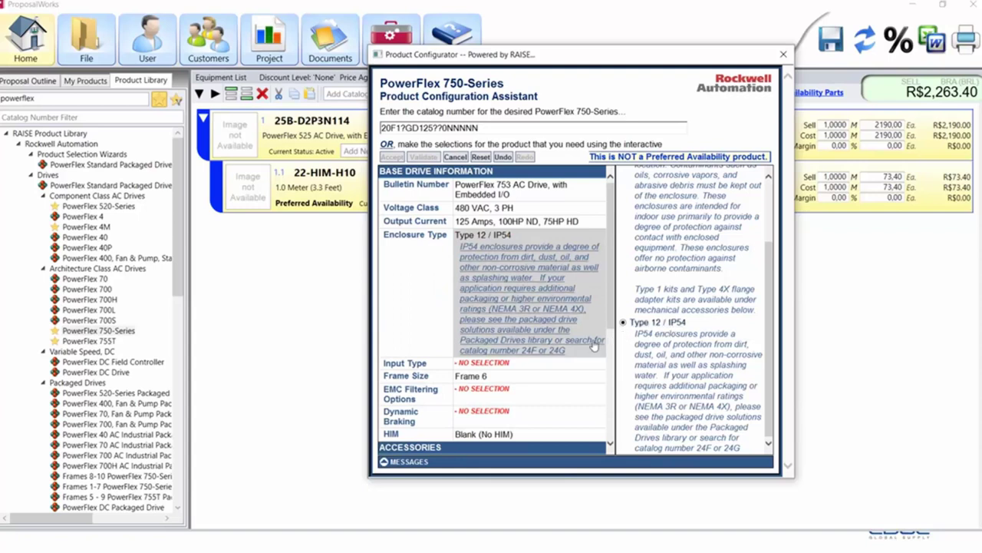
# Set the input type to AC Input with Precharge, no DC Terminals, and the EMC filtering to Filtered, CM Jumper Removed.
pyautogui.click(506, 366)
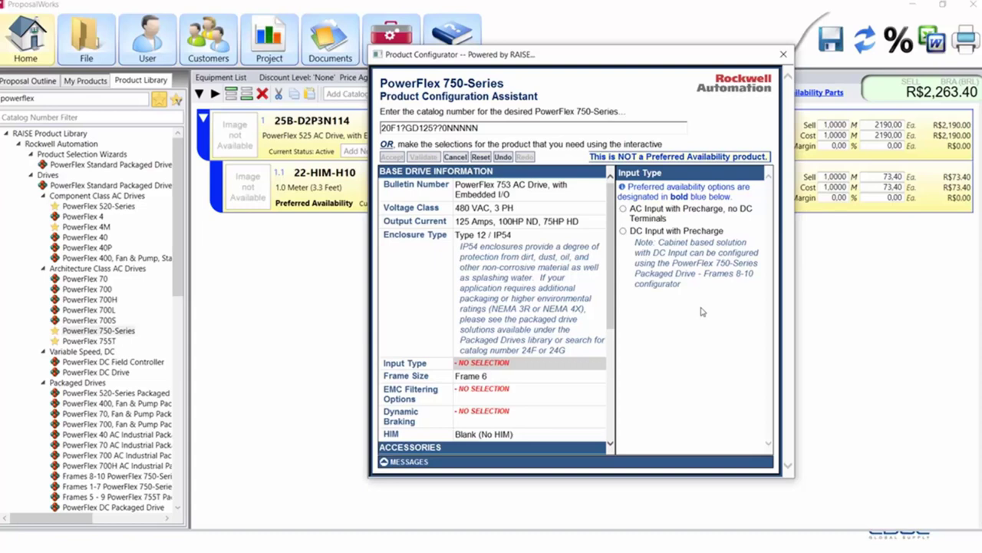
pyautogui.click(682, 218)
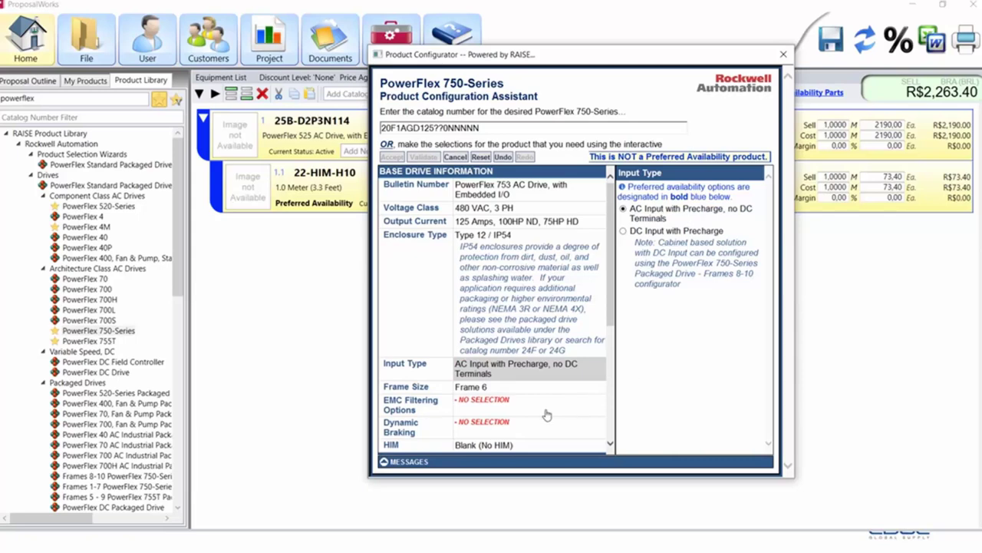
pyautogui.click(501, 402)
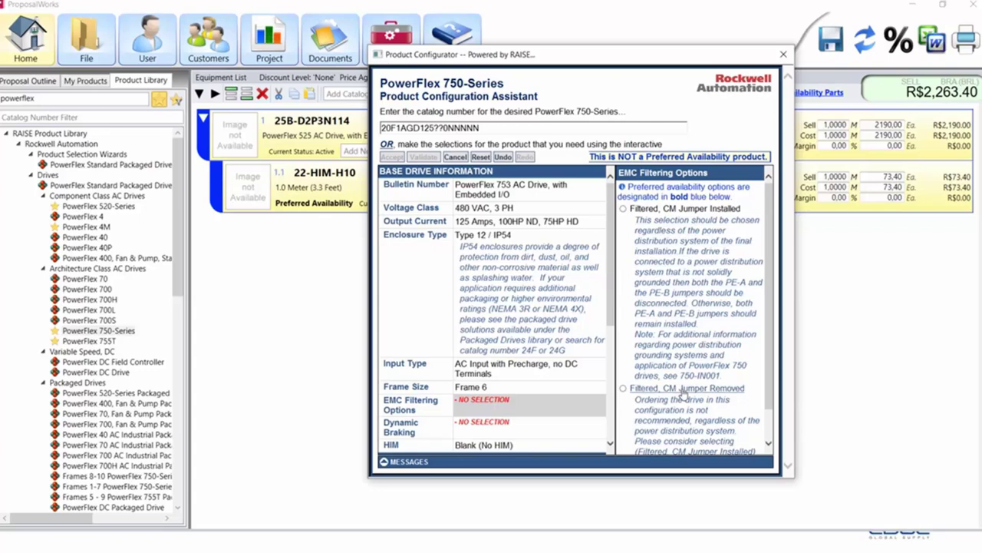
pyautogui.click(683, 389)
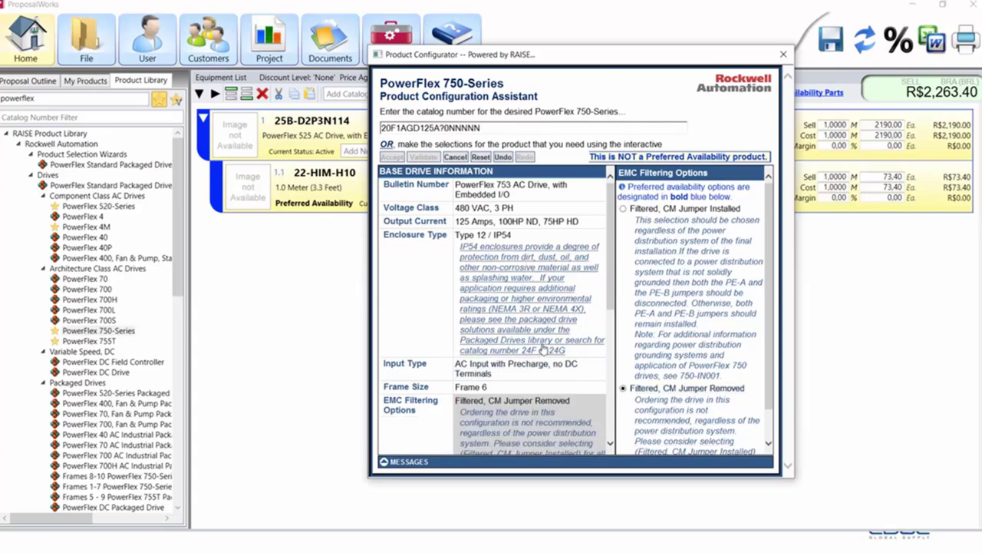
# Set the dynamic braking option of the PowerFlex 753 drive to DB Transistor.
pyautogui.scroll(-3, 538, 352)
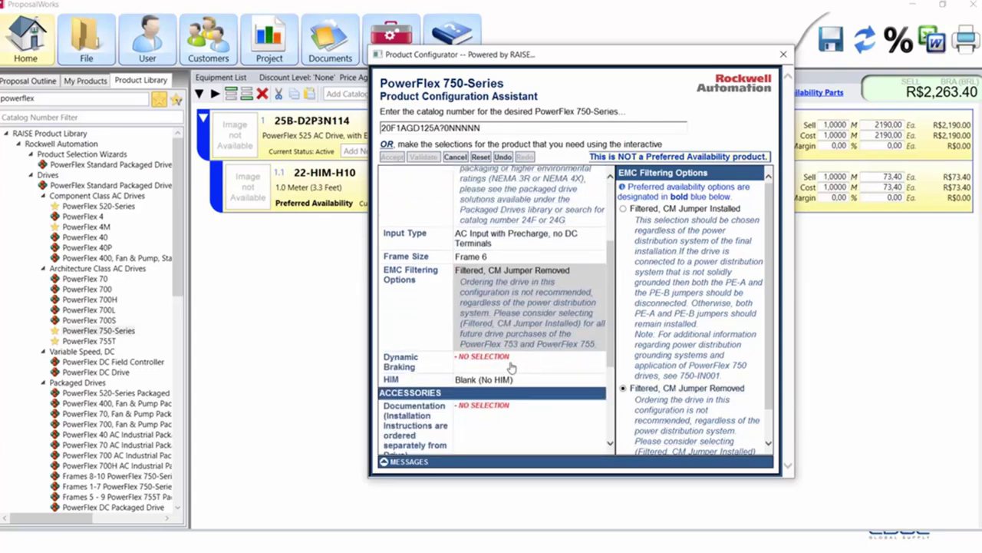
pyautogui.click(506, 360)
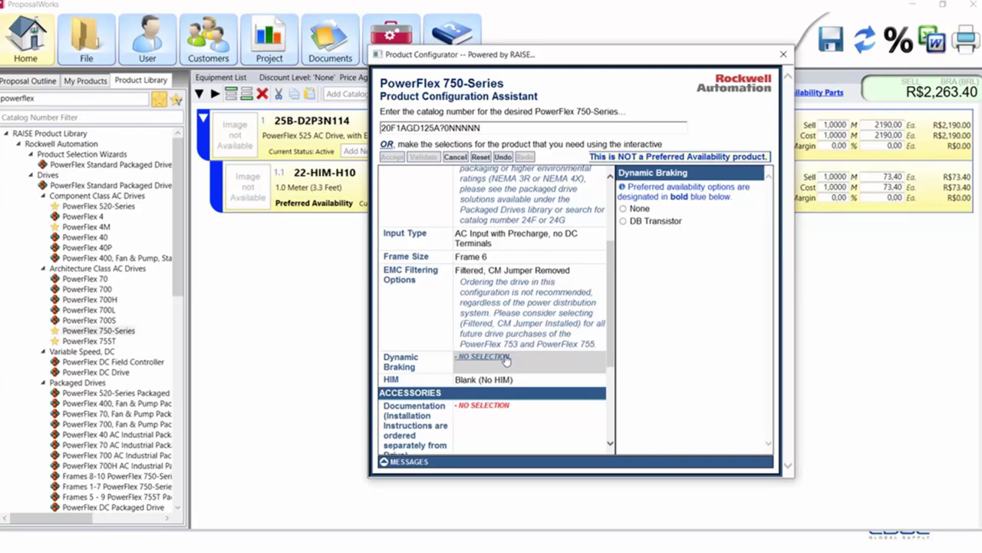
pyautogui.click(653, 222)
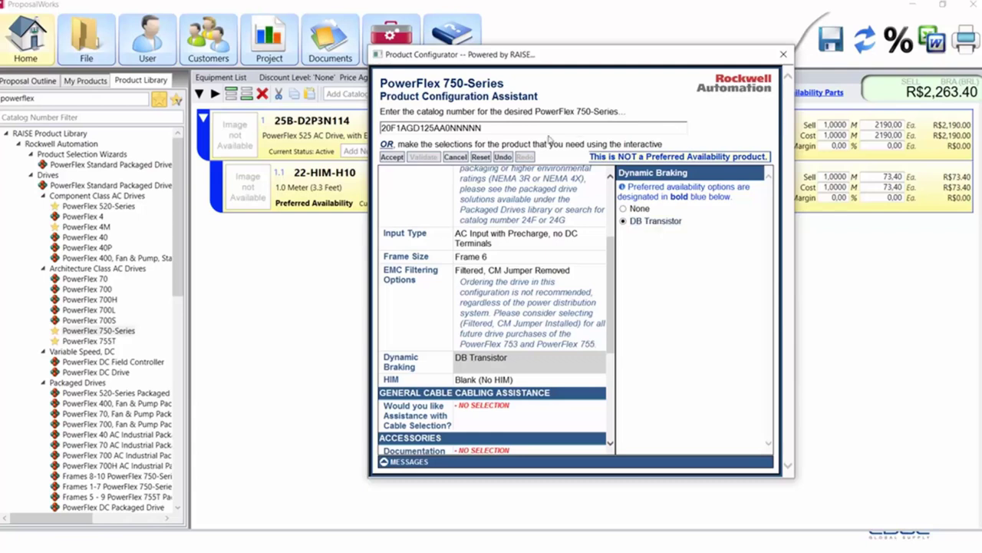
# Add one PowerFlex Architecture Class Enhanced HIM, NEMA 1 (20-HIM-A6) option module and accept the PowerFlex 753 configuration into the equipment list.
pyautogui.scroll(-1, 524, 350)
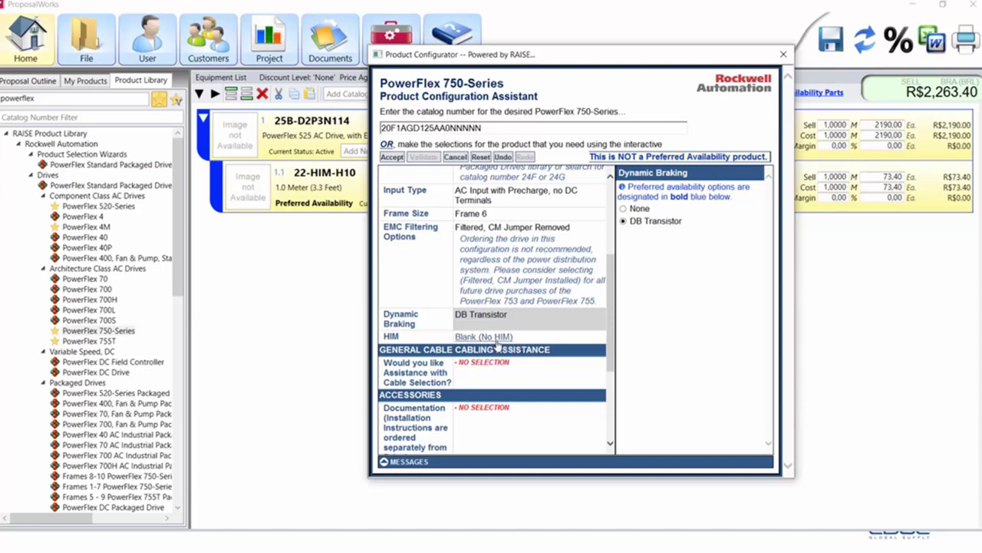
pyautogui.scroll(-3, 497, 346)
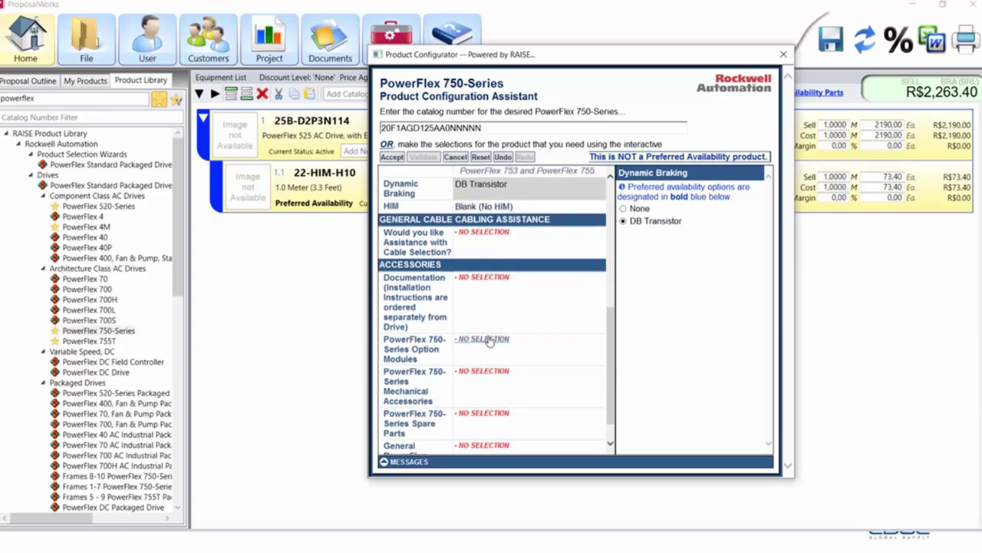
pyautogui.click(488, 340)
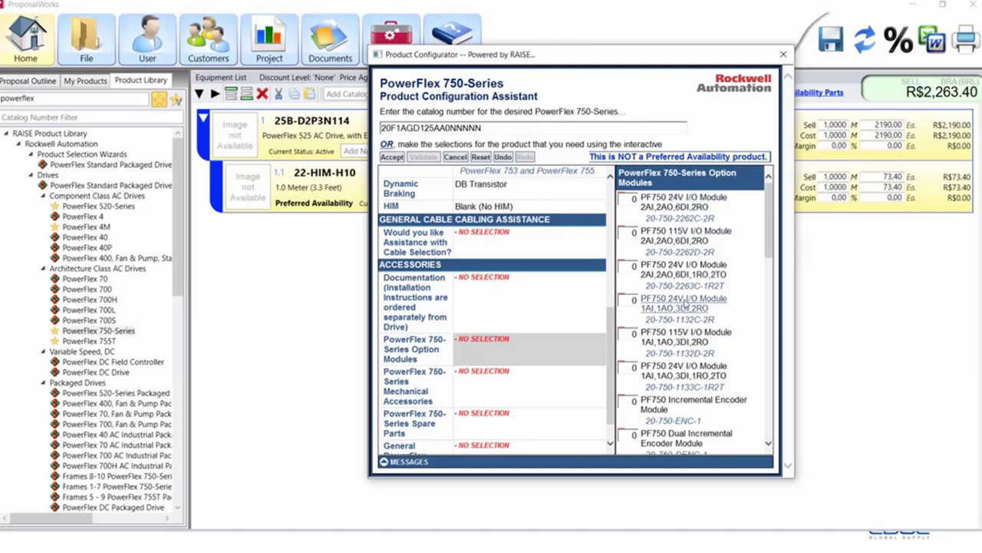
pyautogui.scroll(-1, 685, 315)
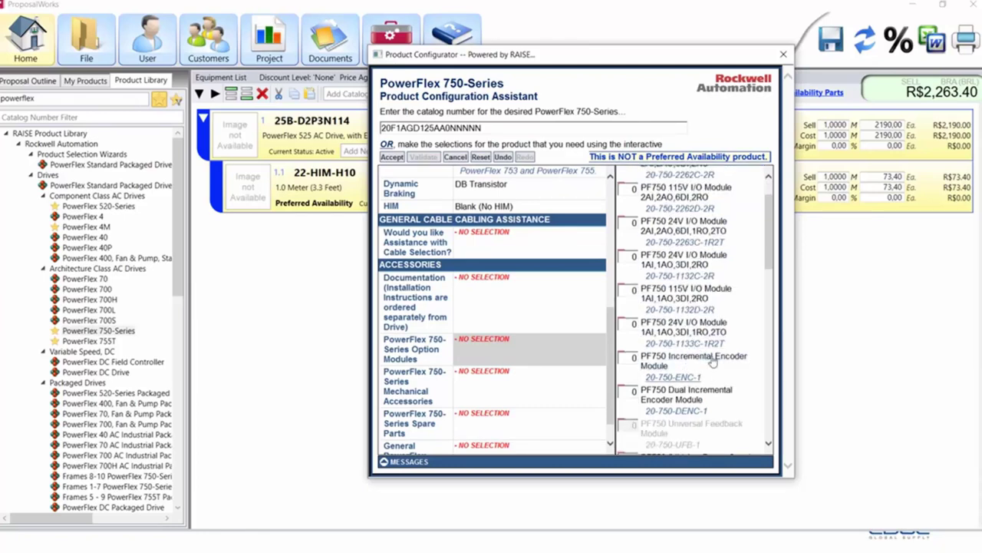
pyautogui.scroll(-1, 714, 392)
pyautogui.scroll(-1, 714, 393)
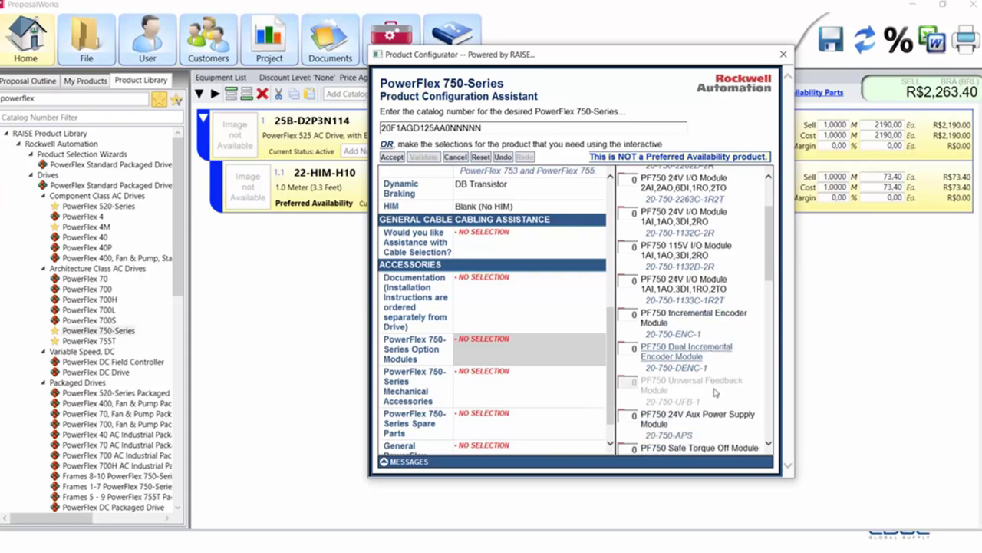
pyautogui.scroll(-2, 714, 393)
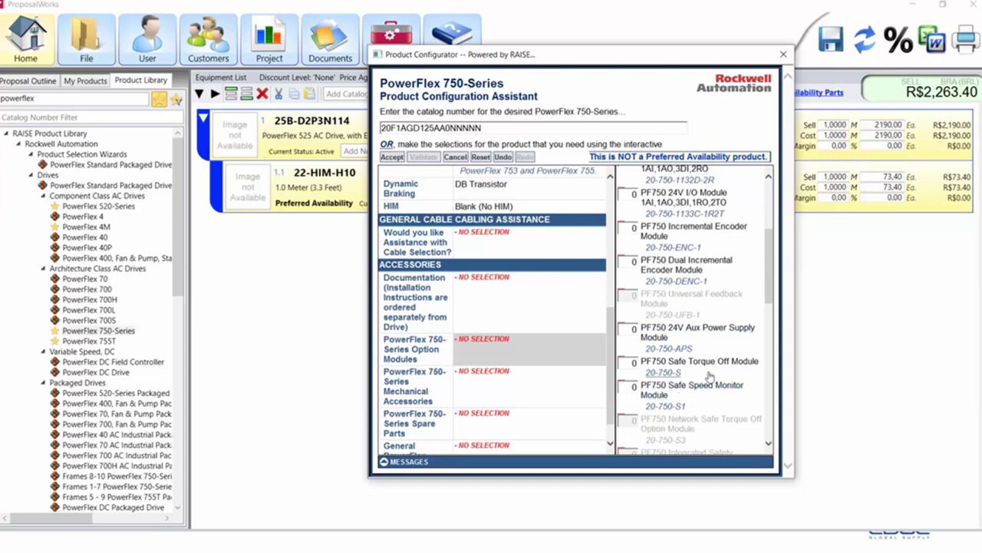
pyautogui.scroll(-10, 712, 389)
pyautogui.scroll(-2, 710, 376)
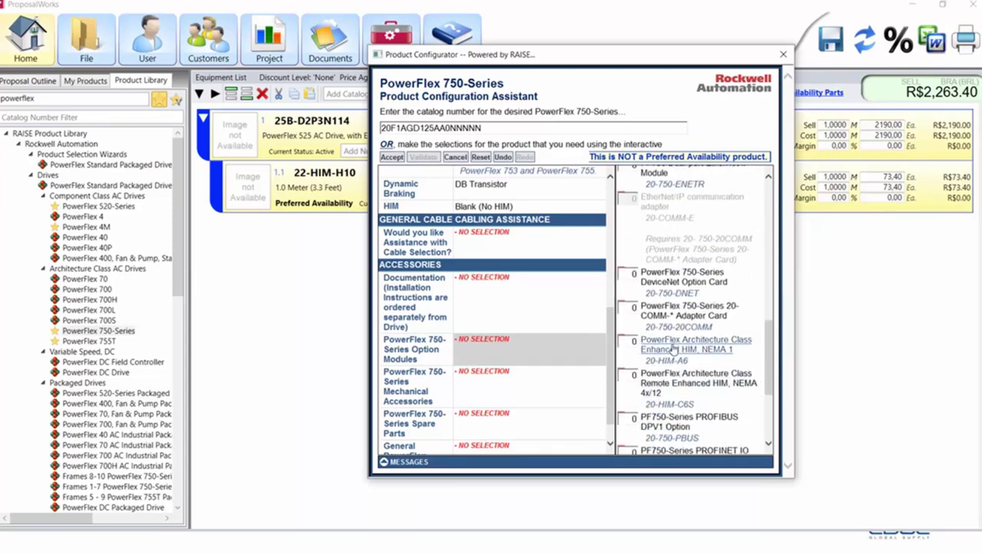
pyautogui.click(674, 347)
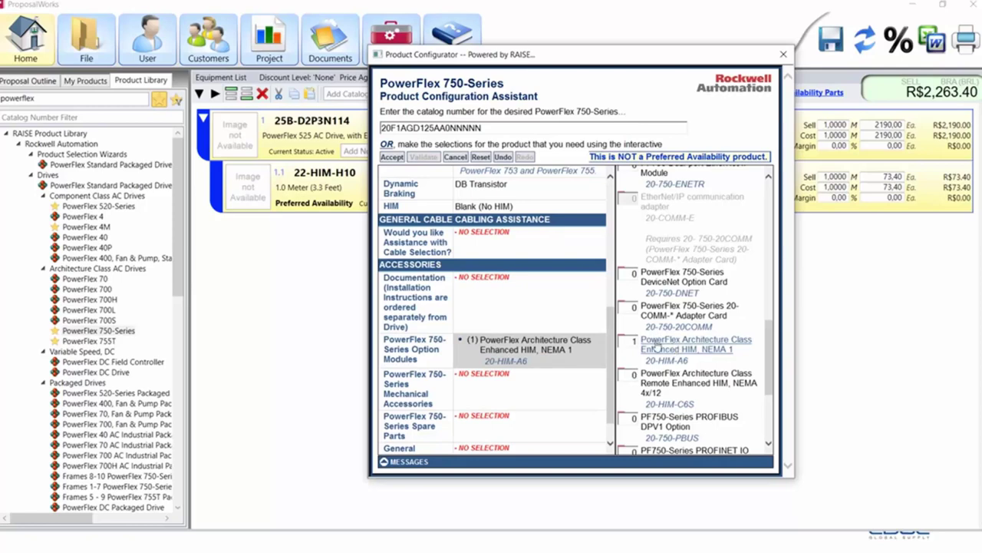
pyautogui.click(392, 157)
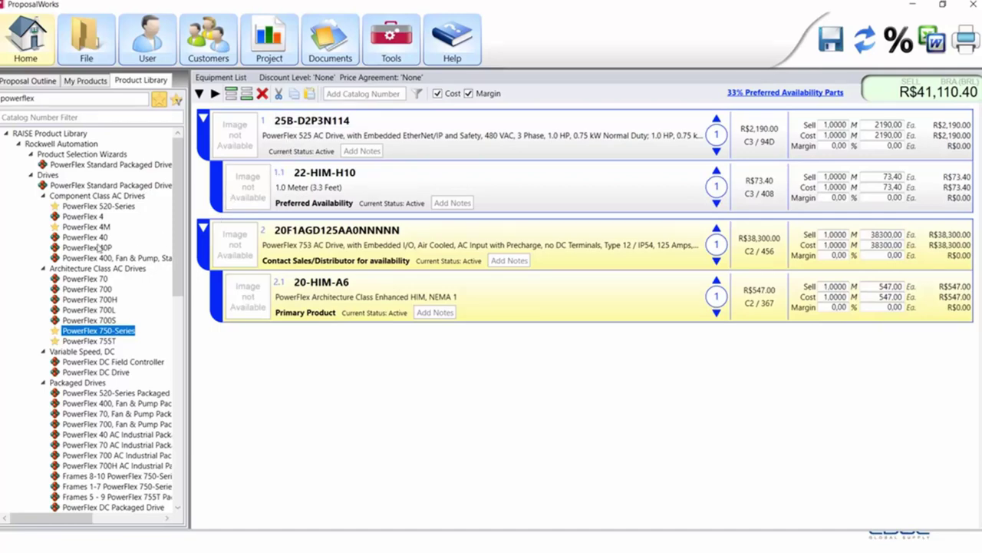
# Start configuring a PowerFlex 4M drive with input voltage 480VAC, 3PH and output current 2.5 Amps.
pyautogui.click(95, 227)
pyautogui.doubleClick(88, 227)
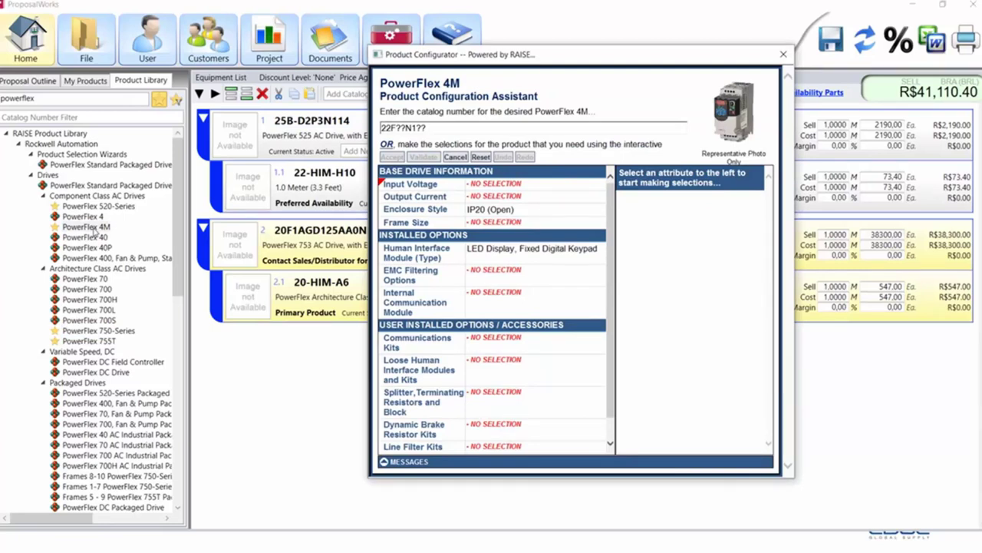
pyautogui.click(493, 188)
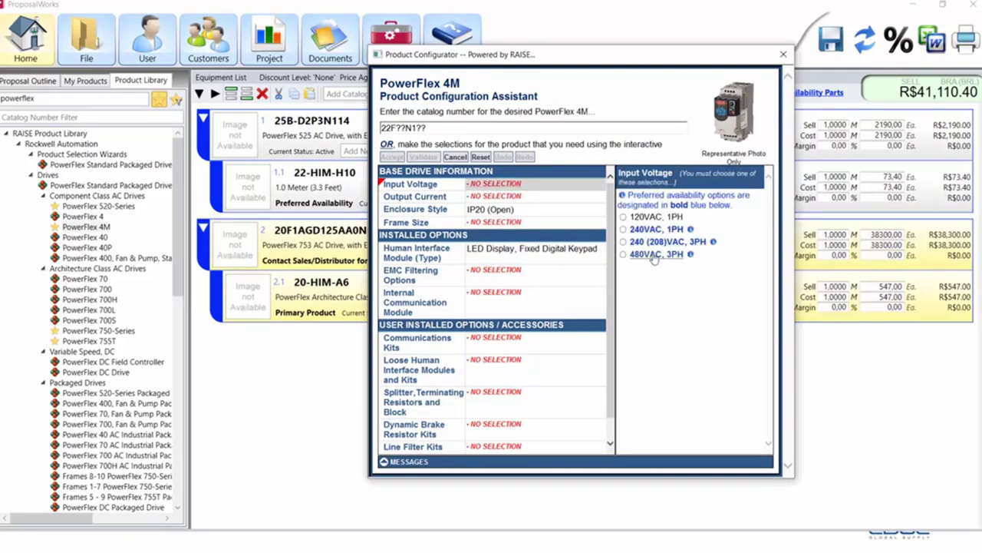
pyautogui.click(653, 254)
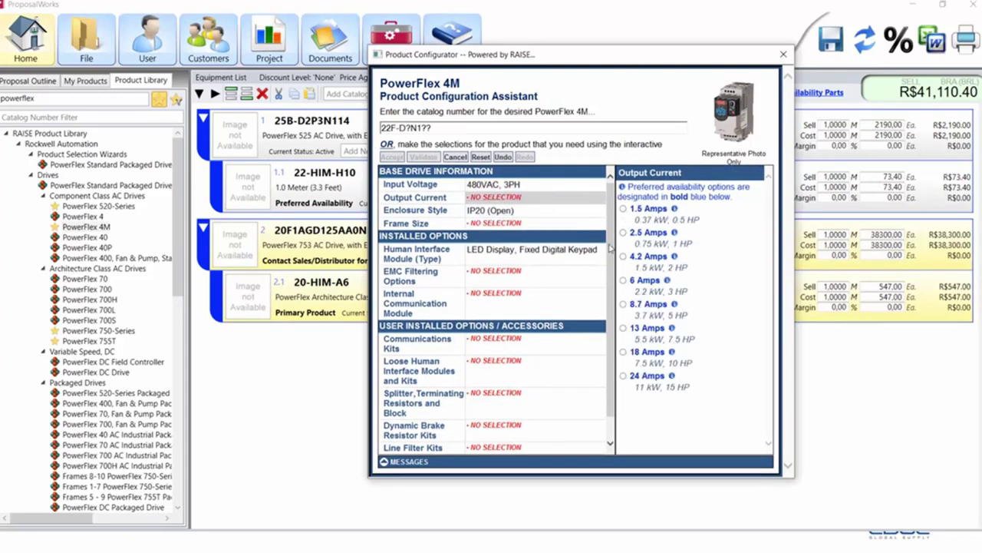
pyautogui.click(649, 233)
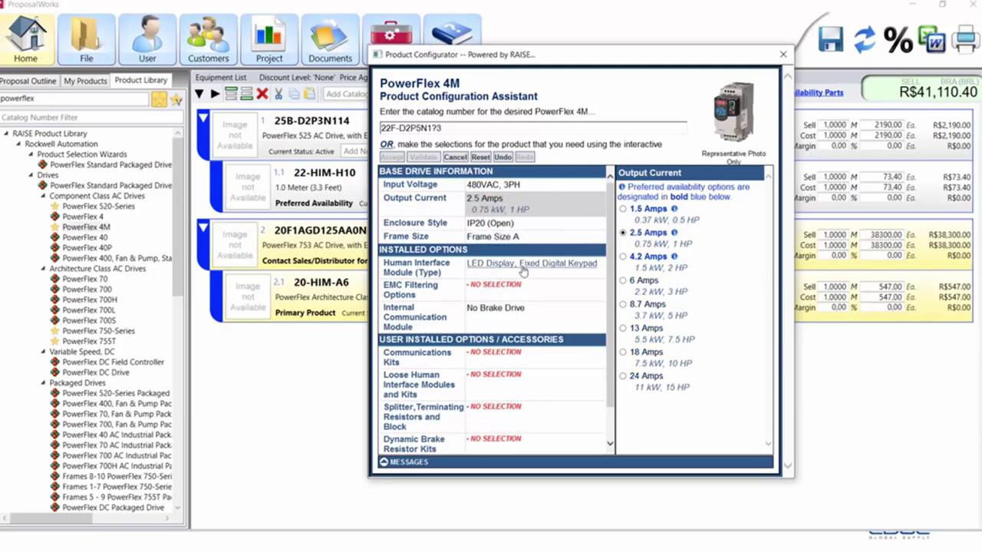
# Set the PowerFlex 4M's EMC filtering to With Internal CE Compliant Filter and accept the drive into the equipment list.
pyautogui.click(519, 290)
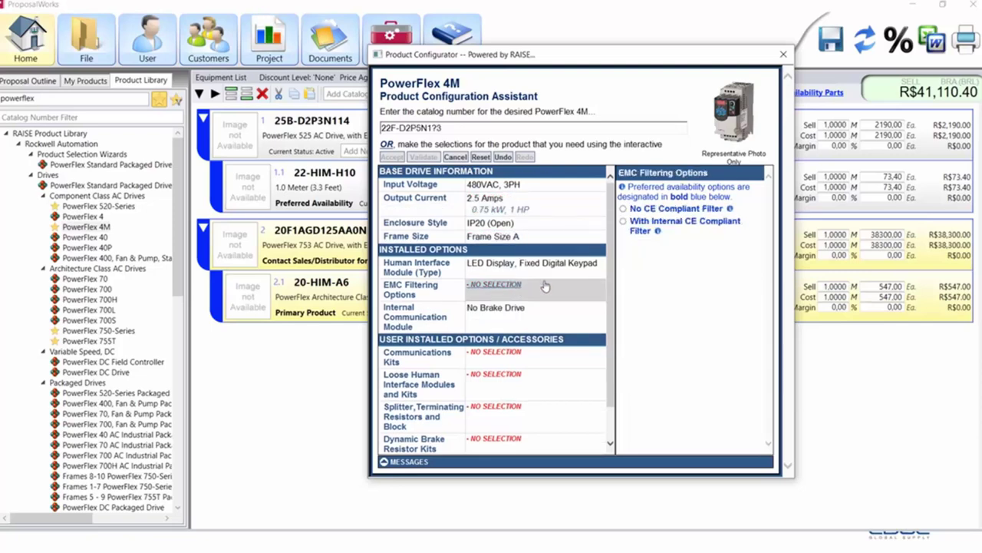
pyautogui.click(679, 230)
pyautogui.click(392, 156)
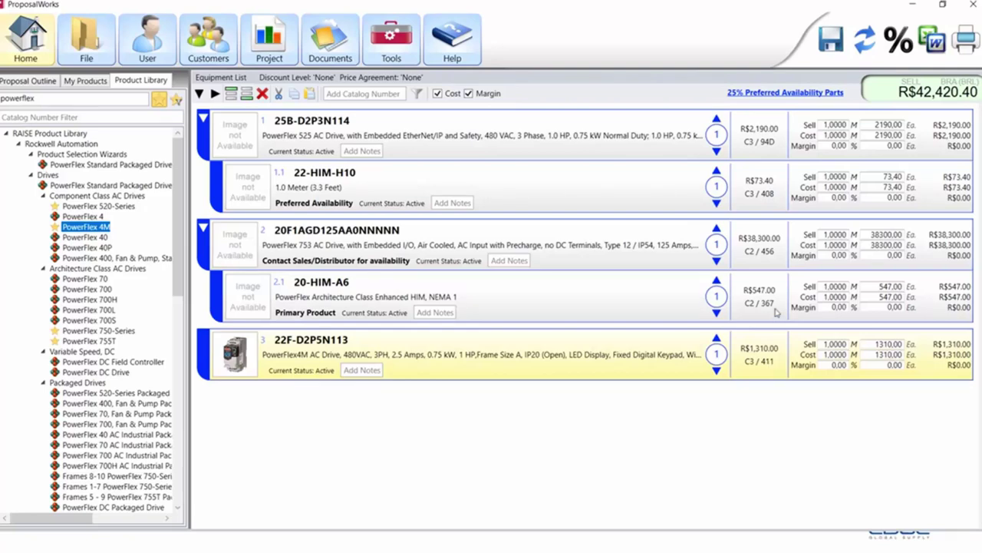
# Advance the presentation to the CCW – Connected Components Workbench slide and switch to the Connected Components Workbench application.
pyautogui.hotkey('alt', 'Tab')
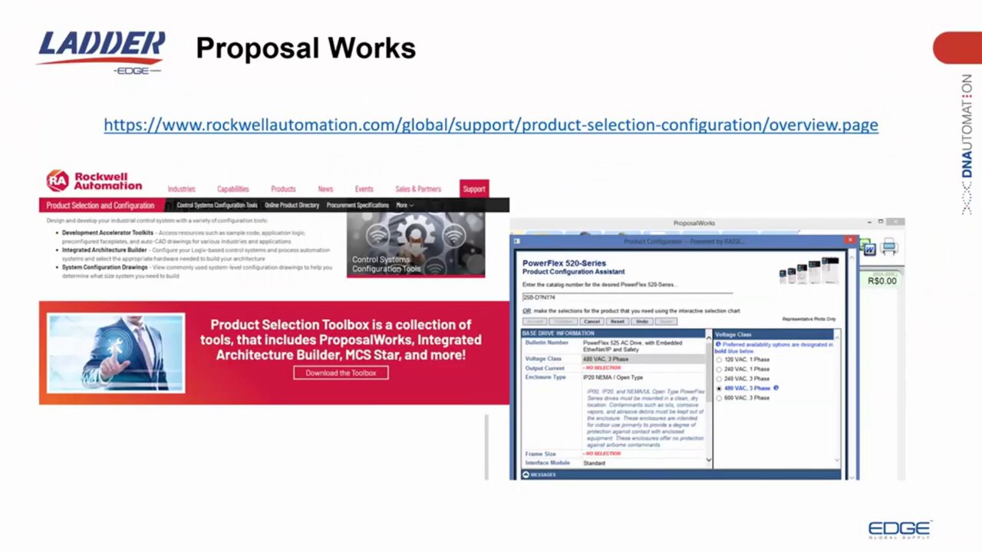
pyautogui.press('Right')
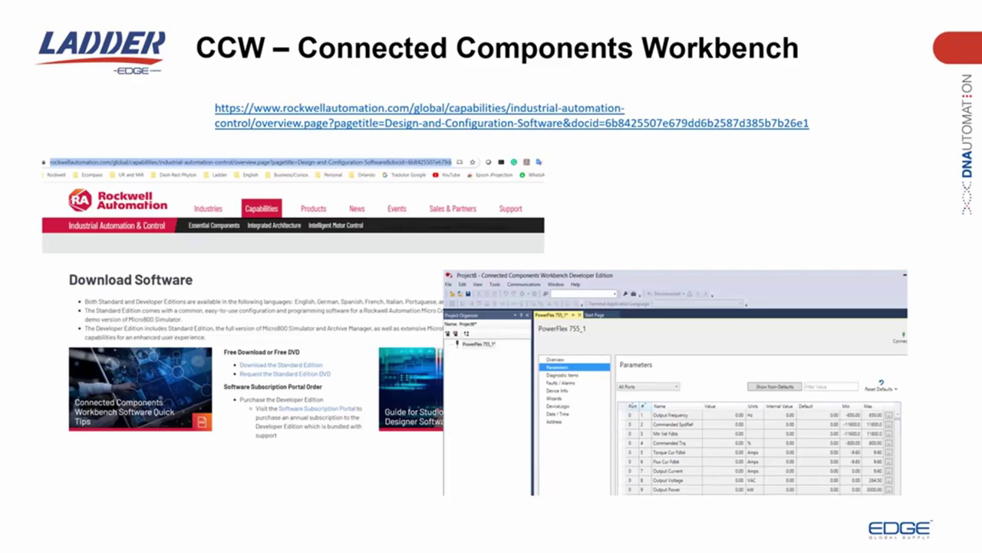
pyautogui.hotkey('alt', 'Tab')
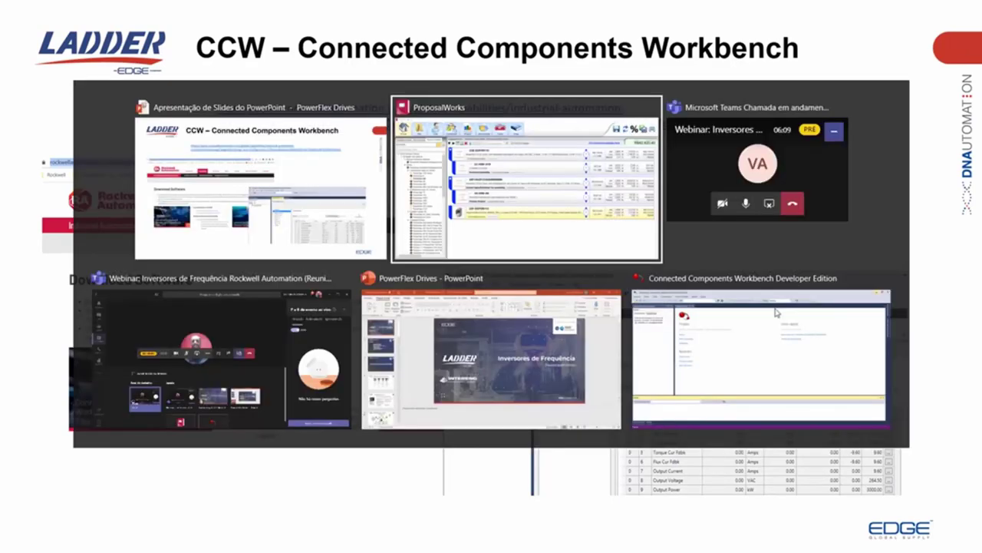
pyautogui.hotkey('alt', 'Tab')
pyautogui.hotkey('alt', 'Tab')
pyautogui.hotkey('alt', 'Tab')
pyautogui.hotkey('alt', 'Tab')
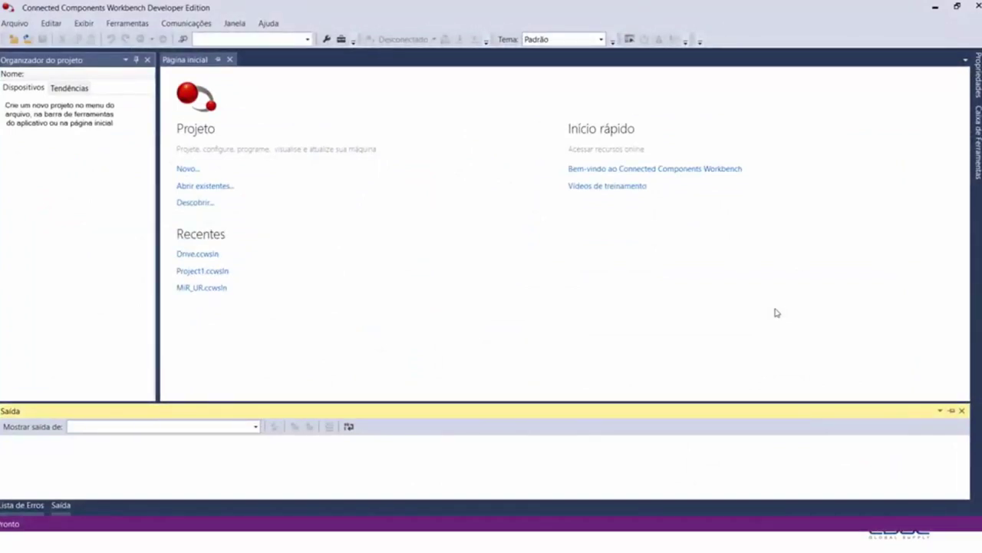
# Create a new project named Inversor, keeping the option to add a device on creation.
pyautogui.click(191, 170)
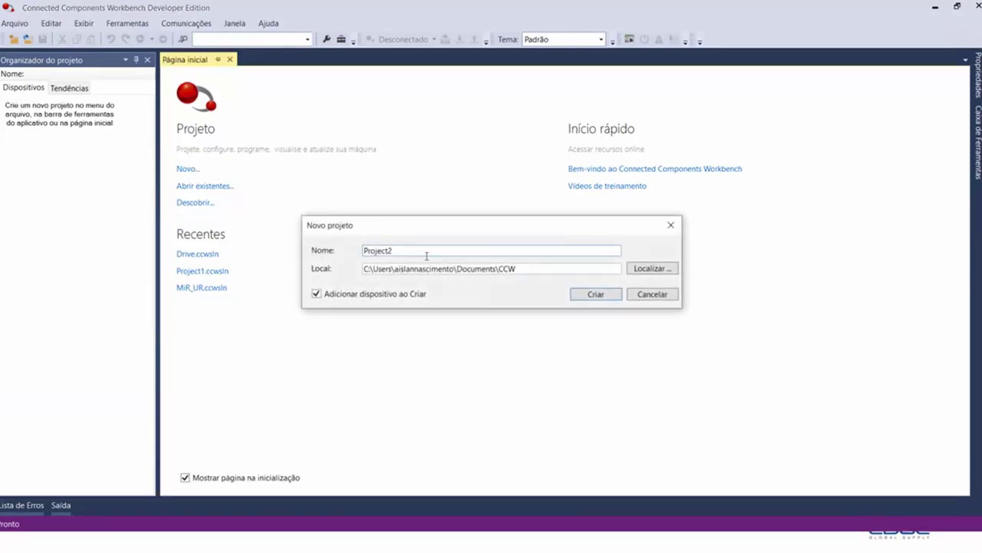
pyautogui.click(414, 251)
pyautogui.moveTo(414, 251); pyautogui.dragTo(307, 230)
pyautogui.write('Invesrsor')
pyautogui.click(597, 295)
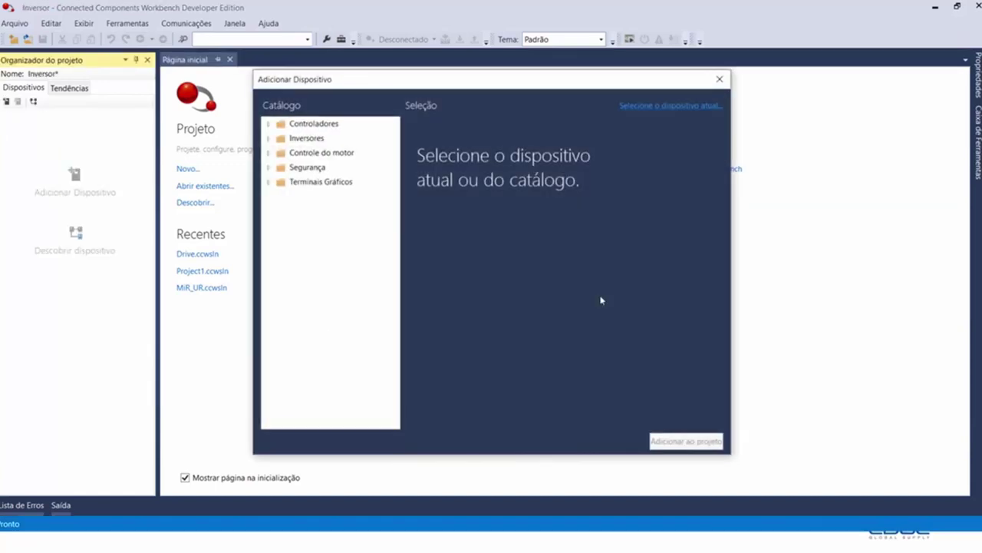
# Examine the device catalog's controller, motor control, safety and graphic terminal categories, including the soft starters, and collapse them again.
pyautogui.click(268, 124)
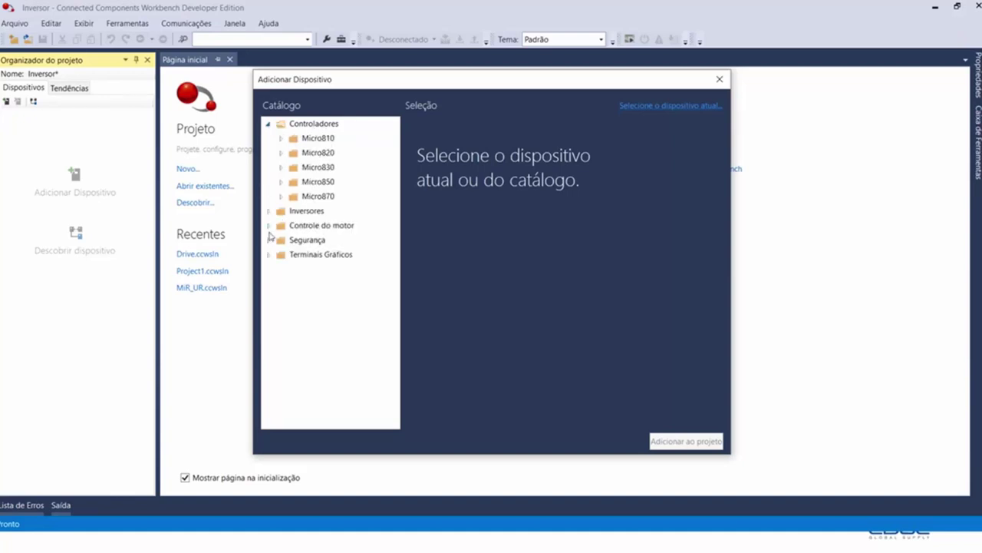
pyautogui.click(269, 225)
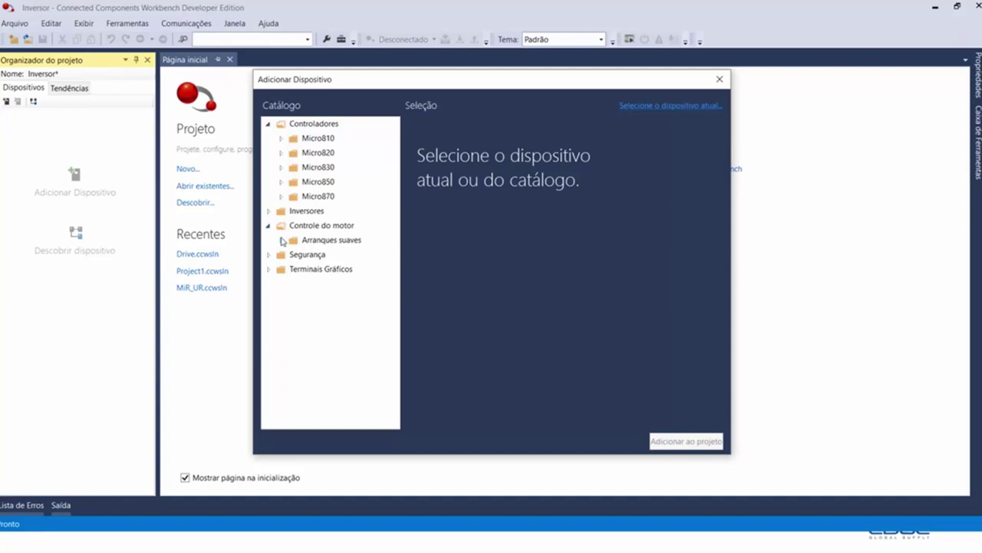
pyautogui.click(281, 241)
pyautogui.click(270, 299)
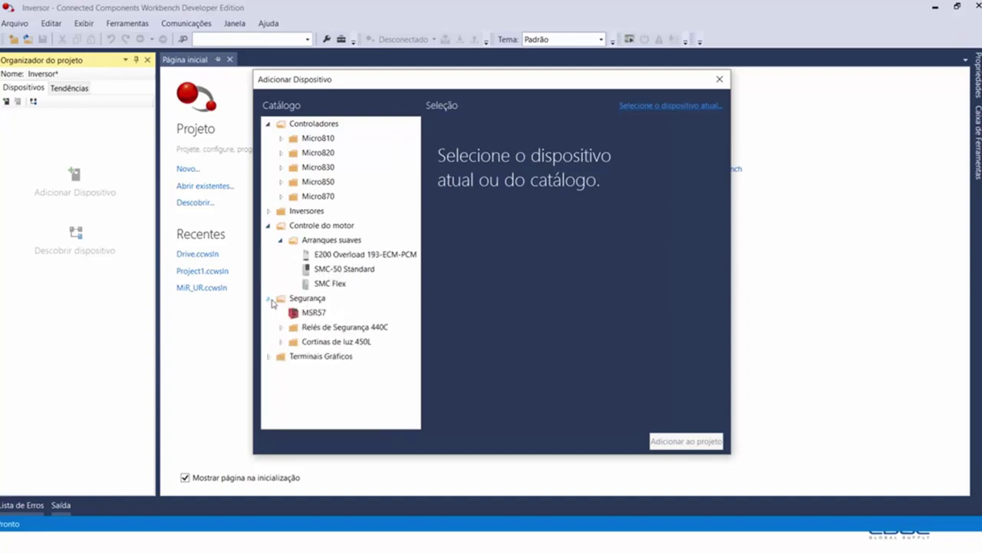
pyautogui.click(269, 356)
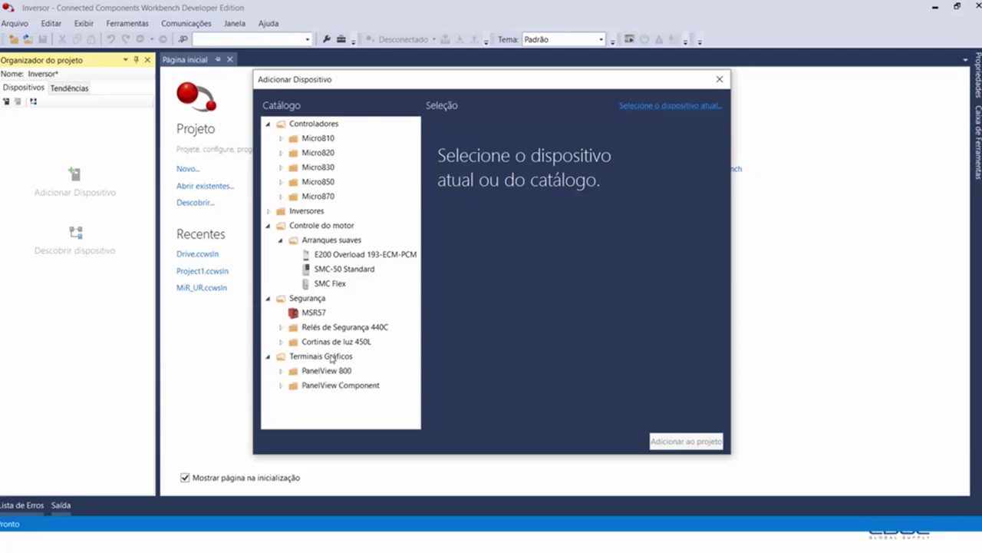
pyautogui.click(269, 225)
pyautogui.click(269, 241)
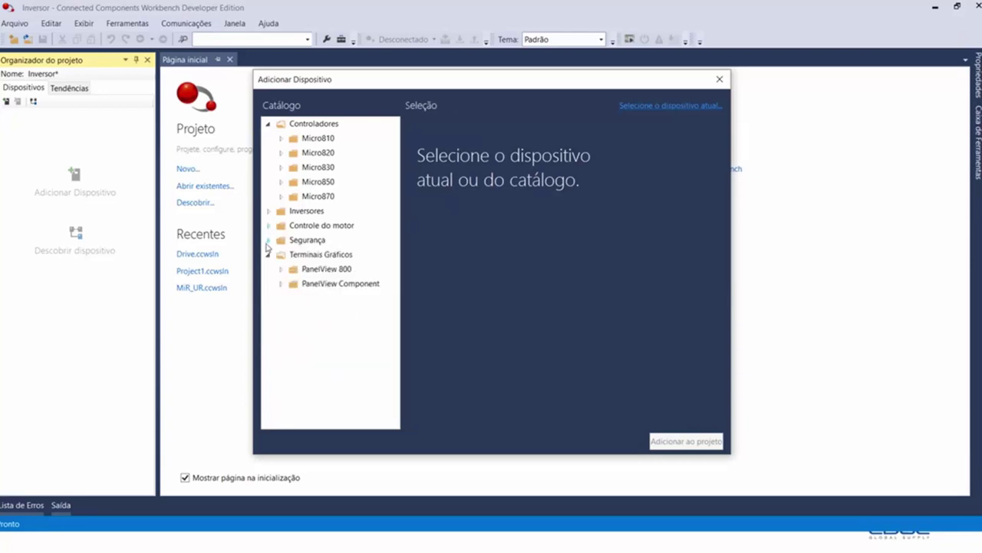
pyautogui.click(268, 254)
pyautogui.click(269, 125)
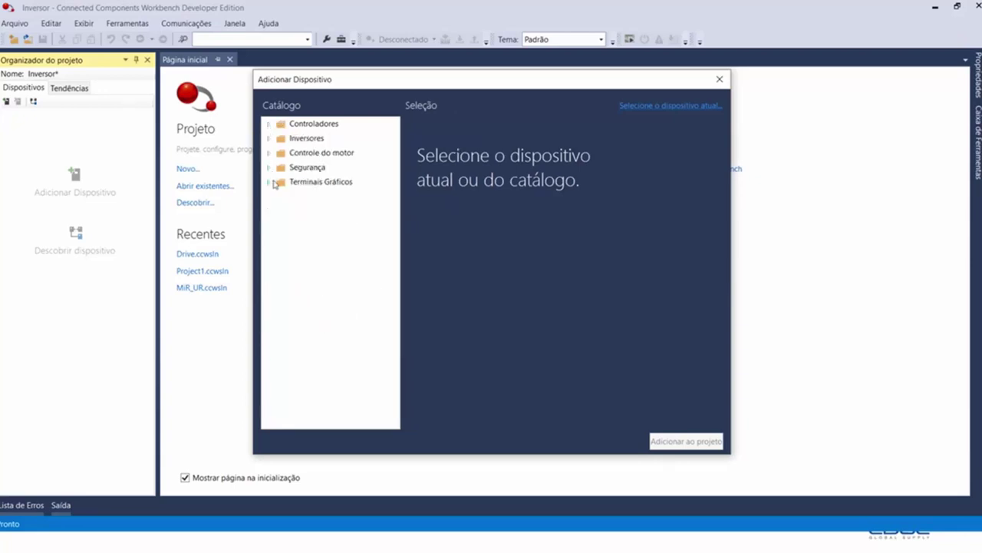
# Select the PowerFlex 525 from the PowerFlex 520-Series drives in the device catalog.
pyautogui.click(270, 139)
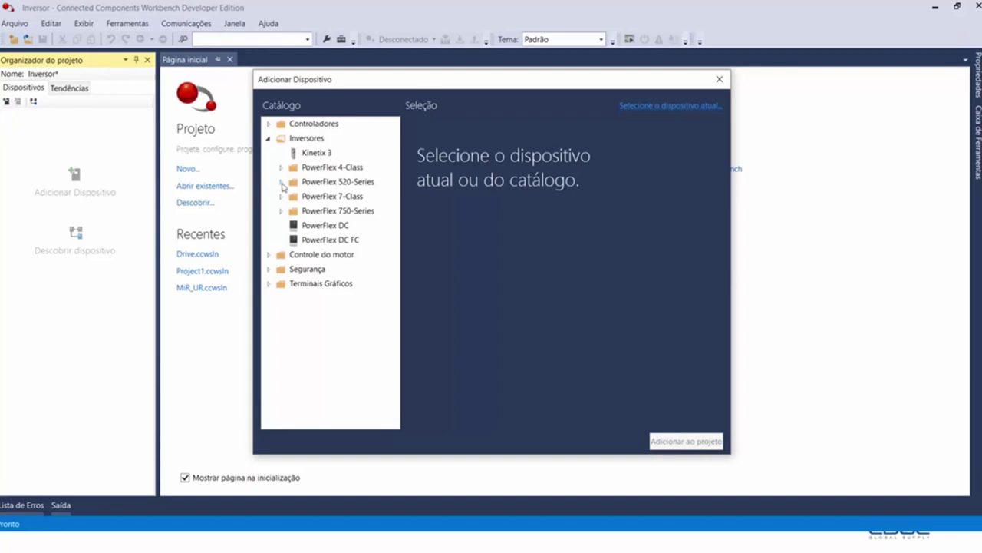
pyautogui.click(282, 183)
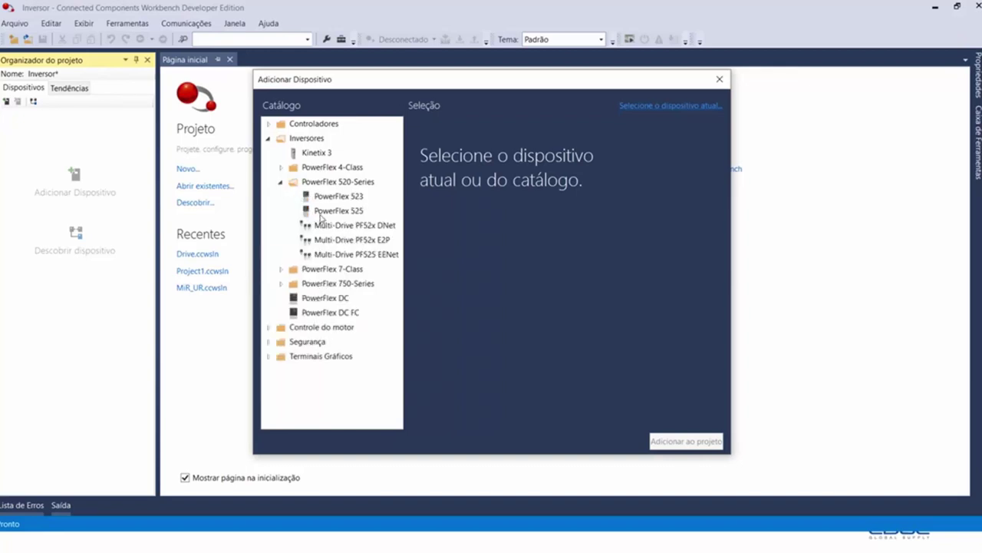
pyautogui.click(320, 217)
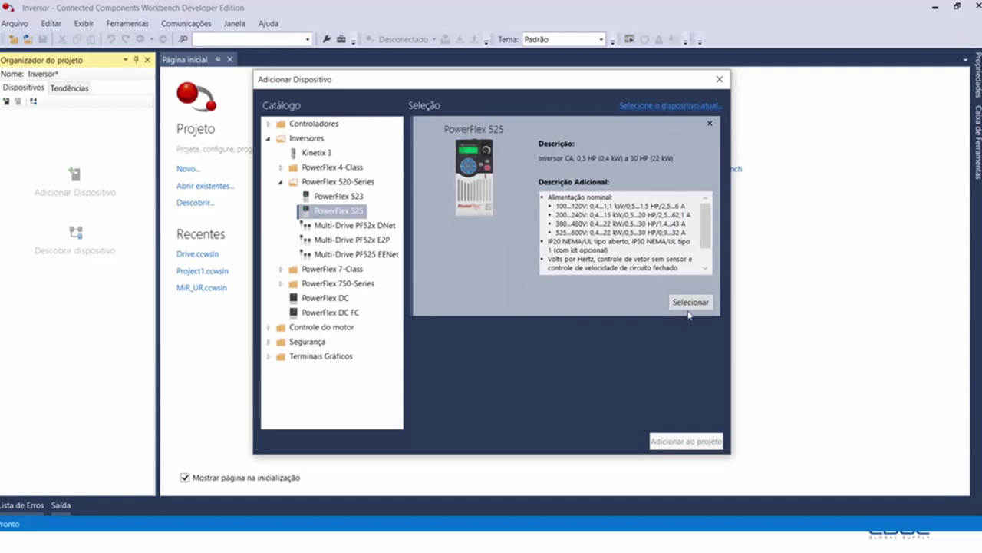
pyautogui.click(690, 304)
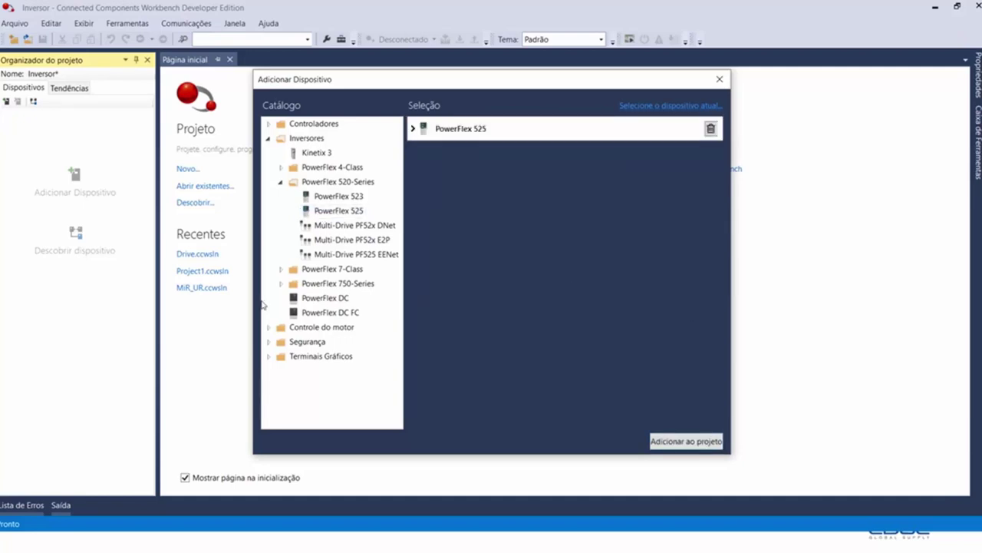
# Select the PowerFlex 753 from the PowerFlex 750-Series drives and add the selected devices to the project.
pyautogui.click(281, 285)
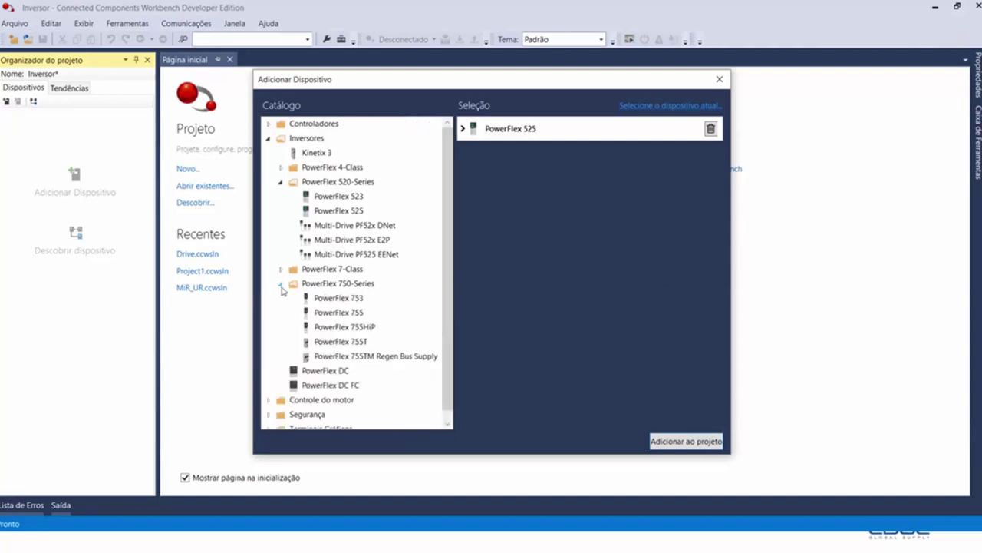
pyautogui.click(352, 301)
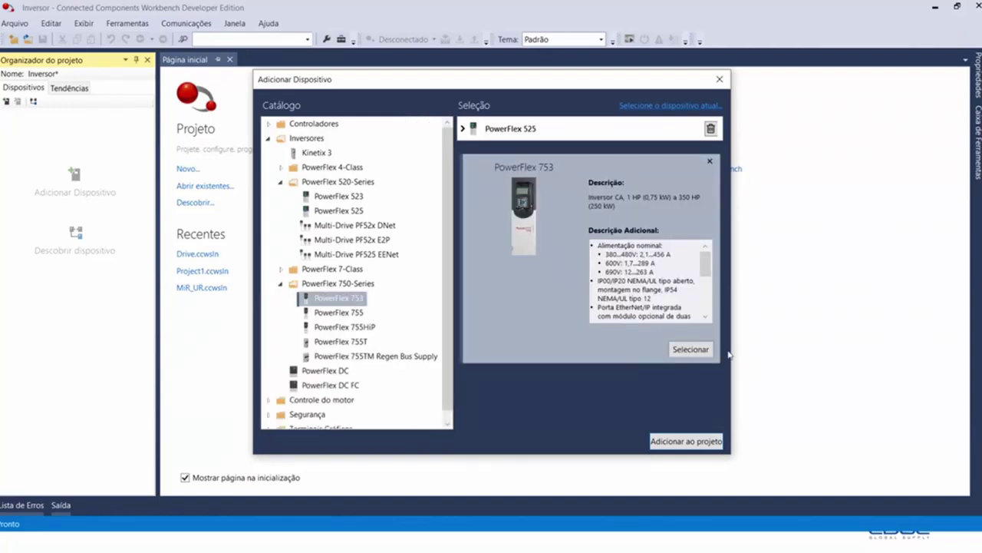
pyautogui.click(690, 349)
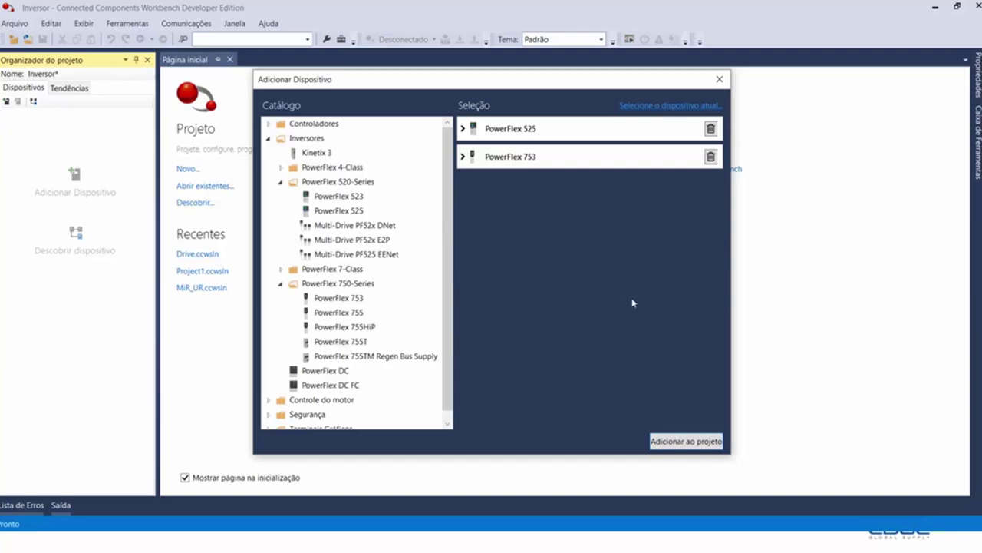
pyautogui.click(692, 443)
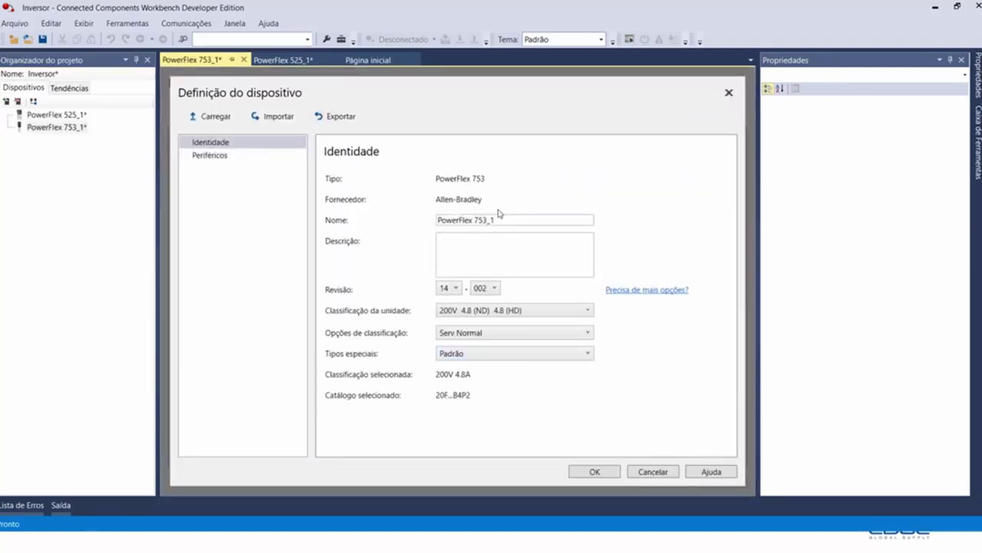
# Rename the PowerFlex 753 device as Ventilador in its device definition.
pyautogui.moveTo(497, 219); pyautogui.dragTo(366, 203)
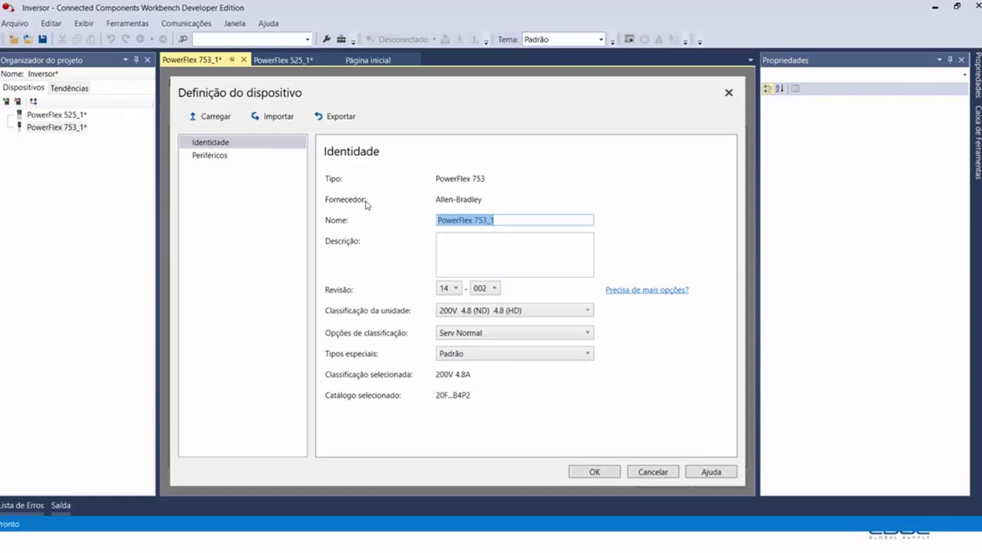
pyautogui.press('BackSpace')
pyautogui.write('Ventila')
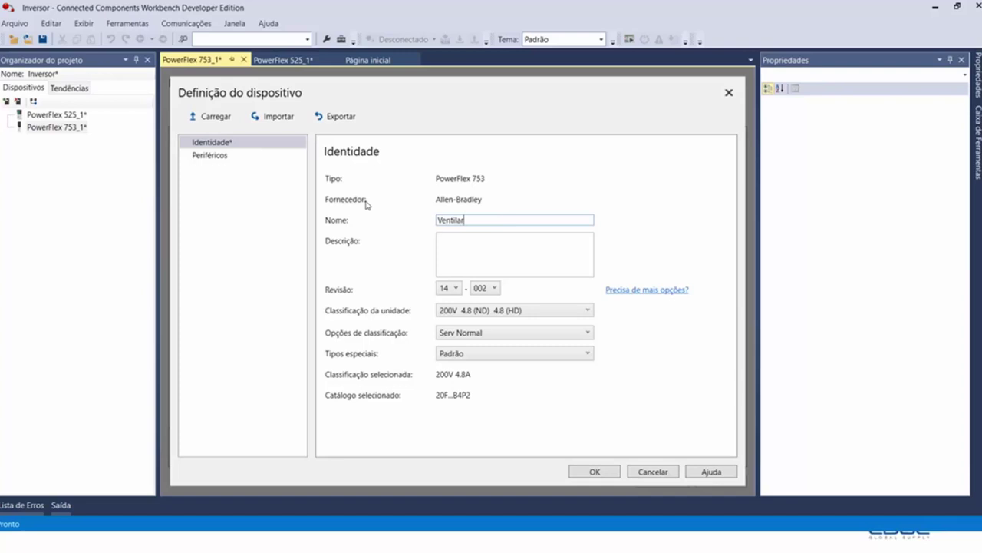
pyautogui.write('dor')
# Set the drive rating of Ventilador to 480V 125 (ND) 96 (HD) and accept the device definition.
pyautogui.click(576, 311)
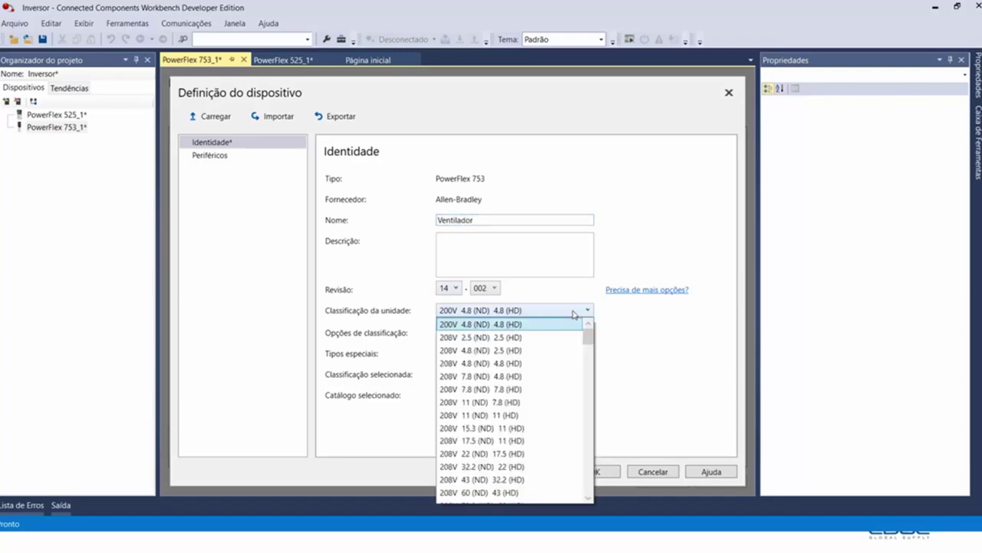
pyautogui.scroll(-2, 561, 332)
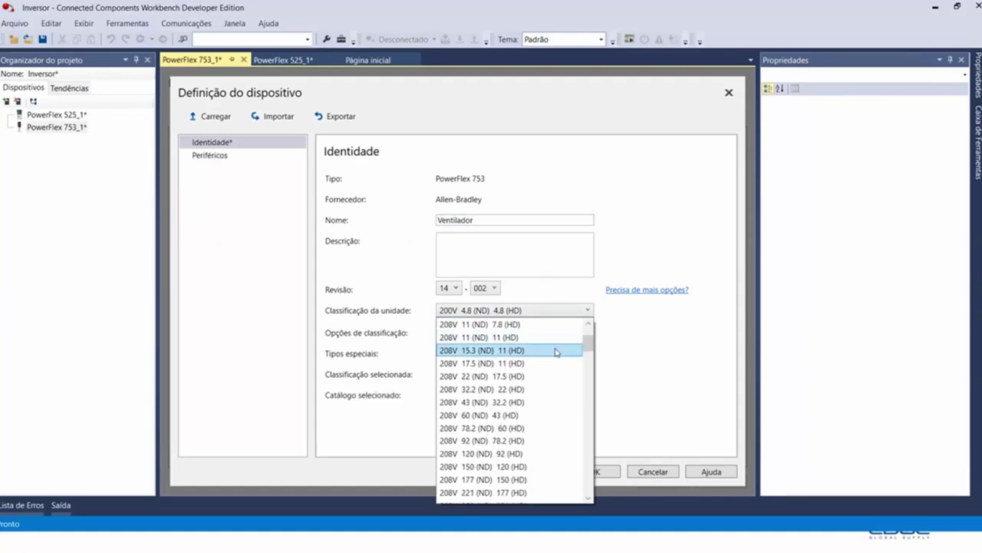
pyautogui.scroll(-15, 549, 363)
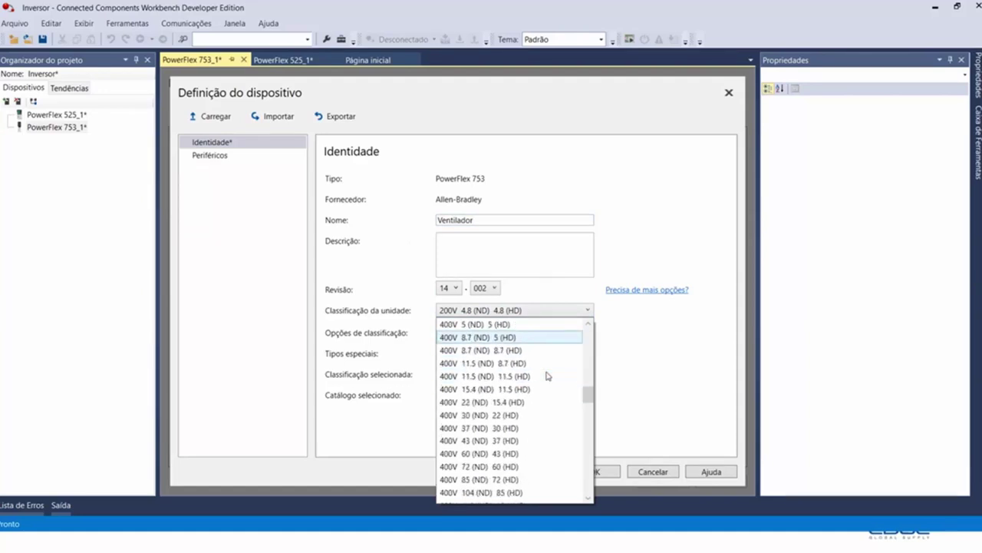
pyautogui.scroll(-5, 543, 399)
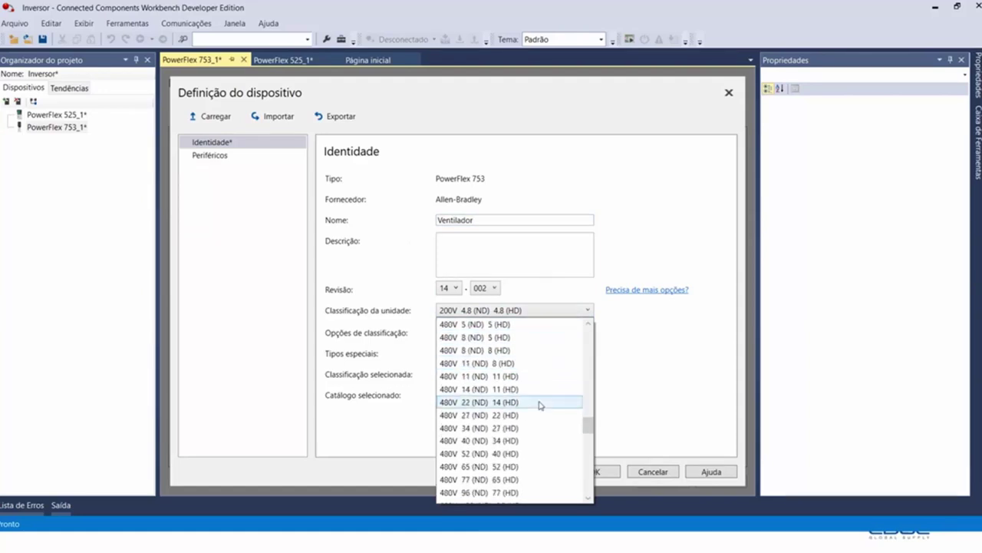
pyautogui.click(539, 465)
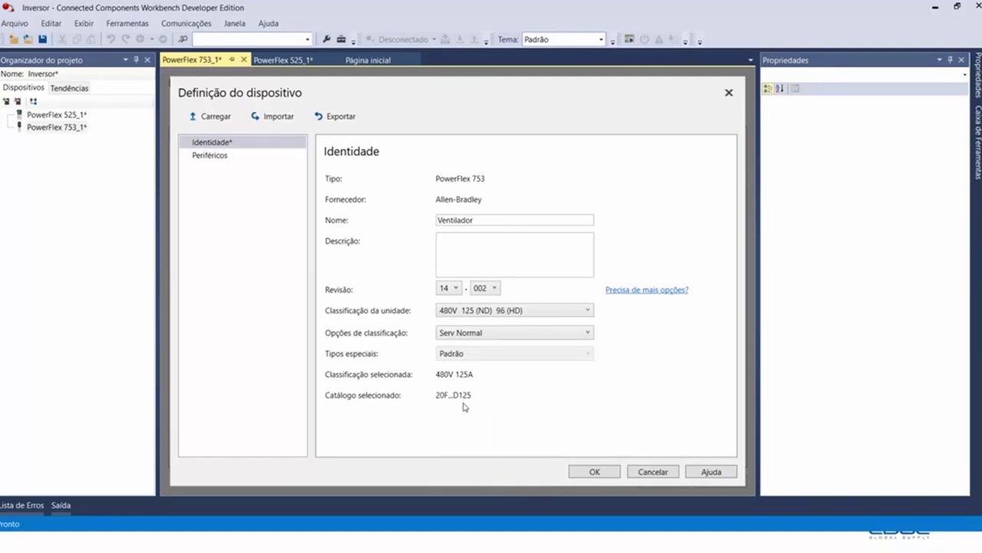
pyautogui.click(608, 470)
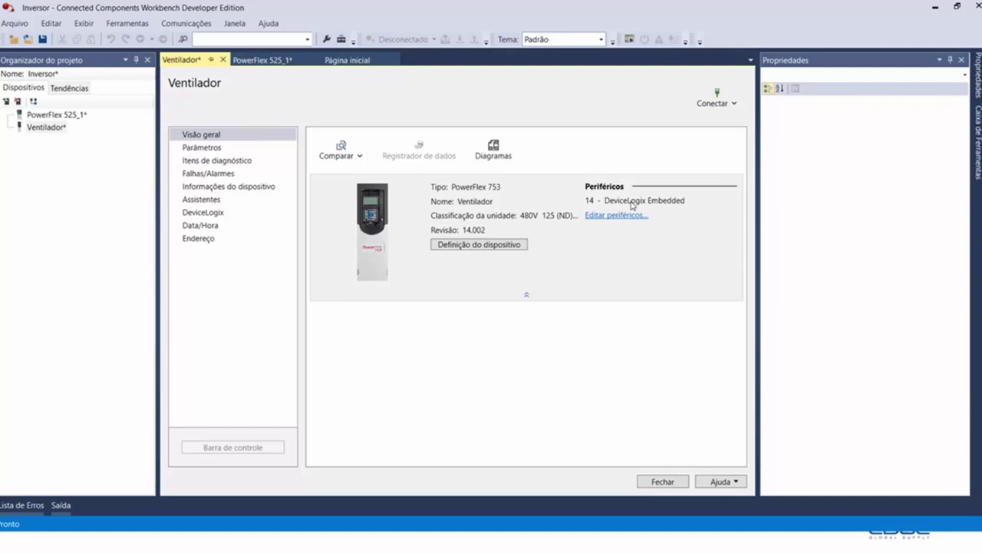
# Examine the parameter list and the diagnostic items of the Ventilador drive.
pyautogui.click(218, 151)
pyautogui.scroll(-10, 584, 360)
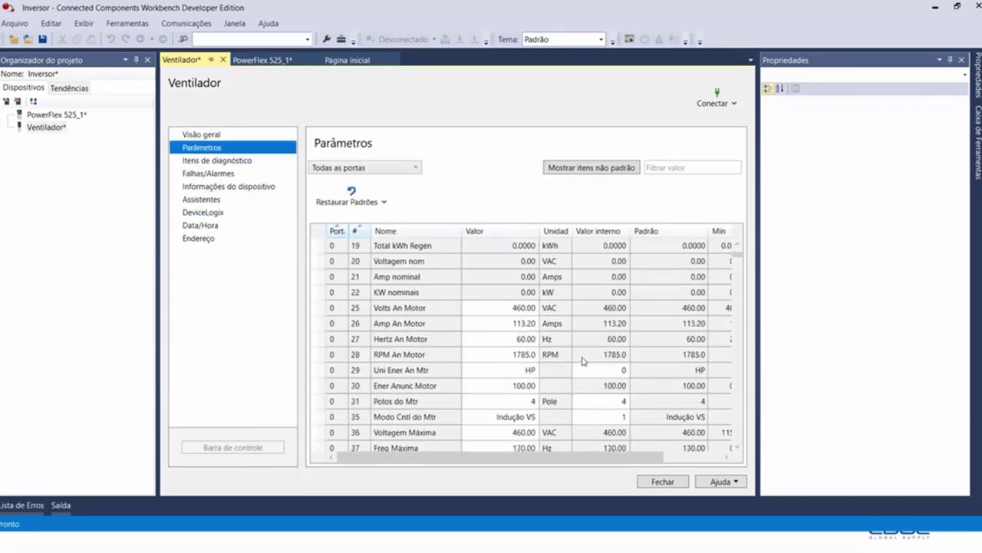
pyautogui.scroll(7, 583, 361)
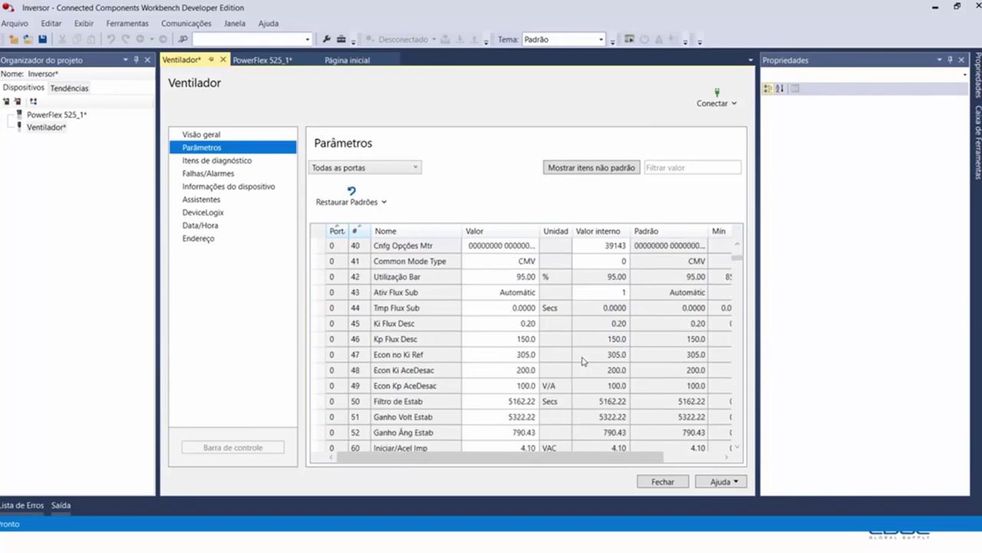
pyautogui.click(419, 169)
pyautogui.click(447, 173)
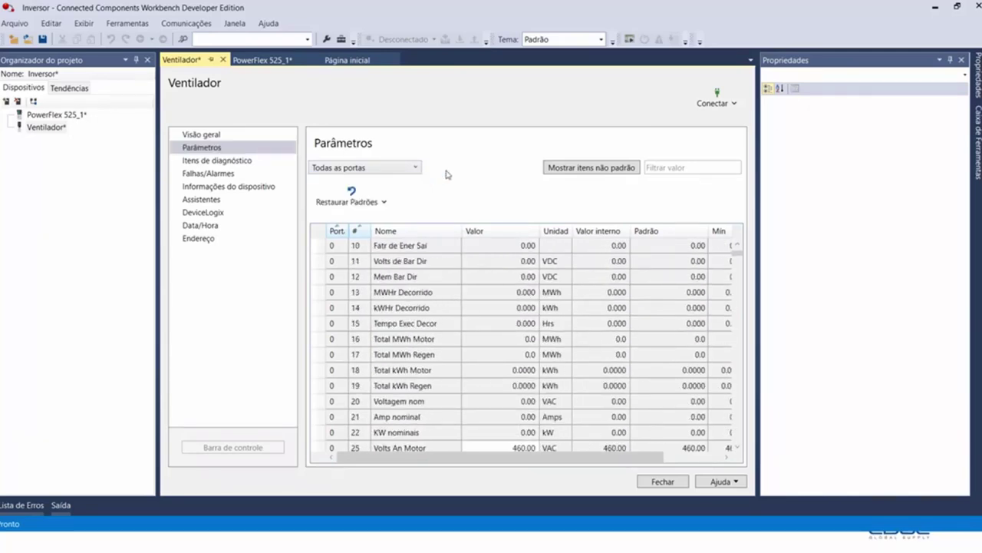
pyautogui.click(259, 163)
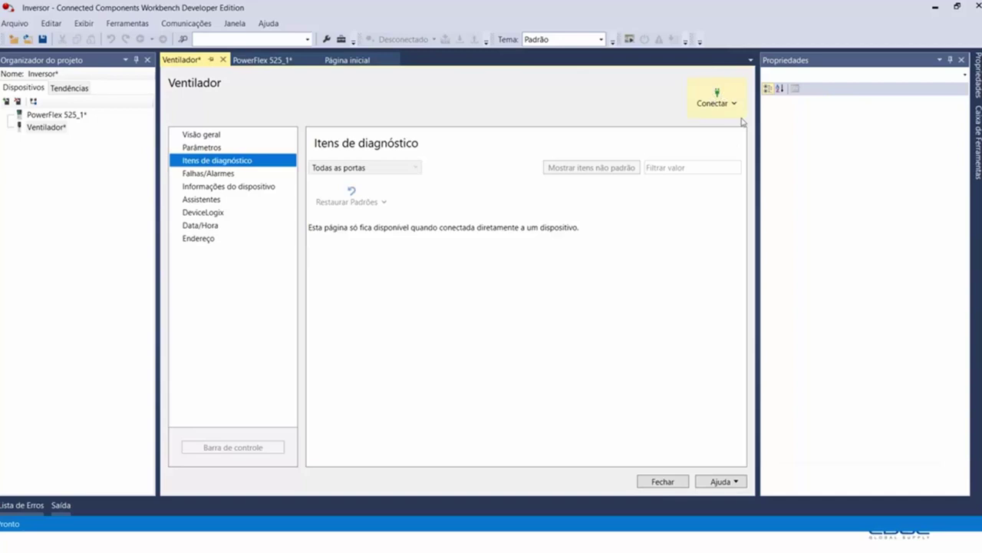
# Launch the PowerFlex 753 startup wizard for Ventilador and advance to its motor control page.
pyautogui.click(256, 206)
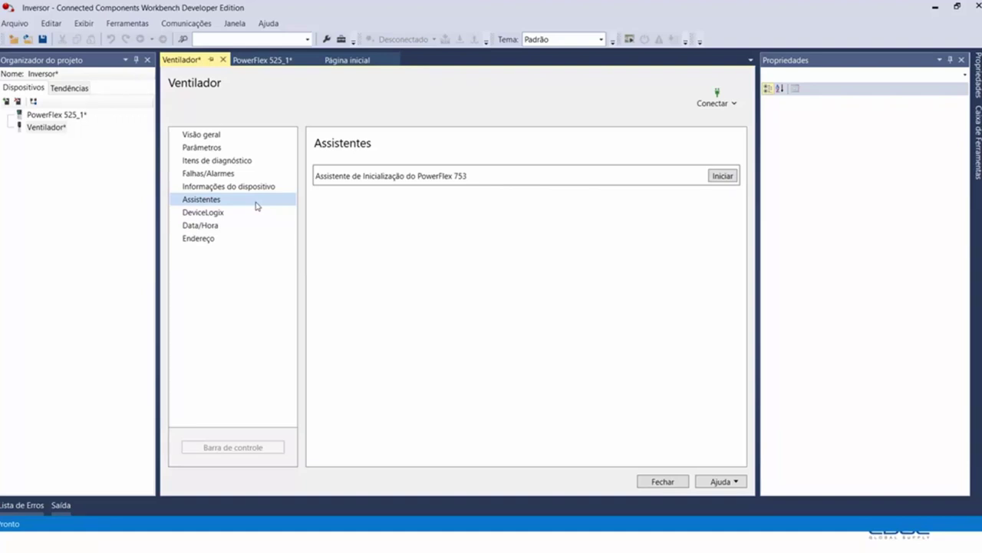
pyautogui.click(722, 177)
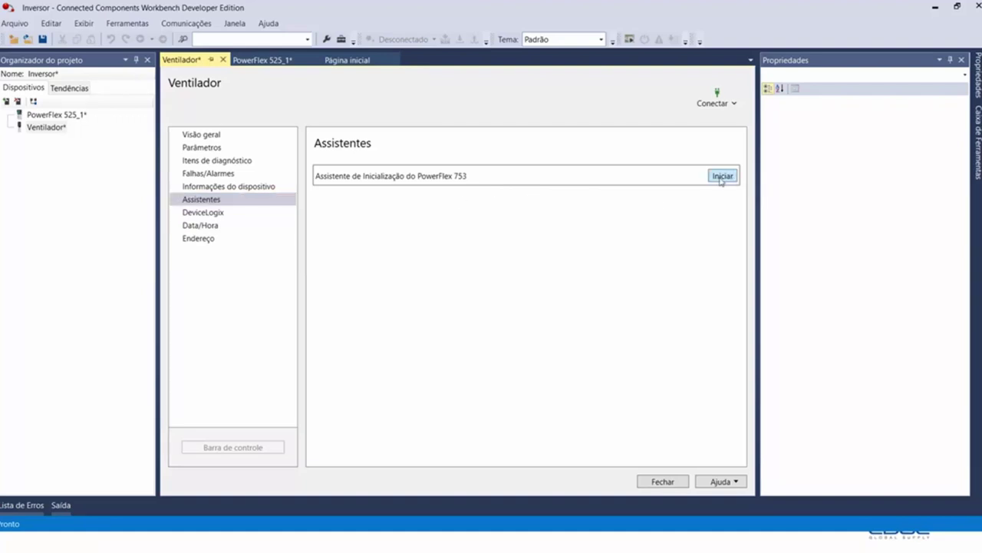
pyautogui.click(721, 178)
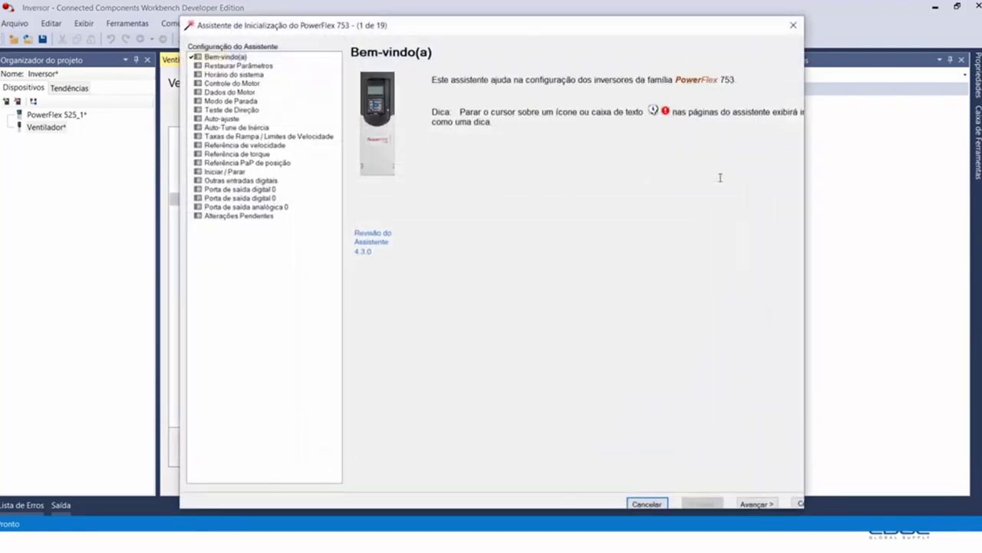
pyautogui.click(756, 504)
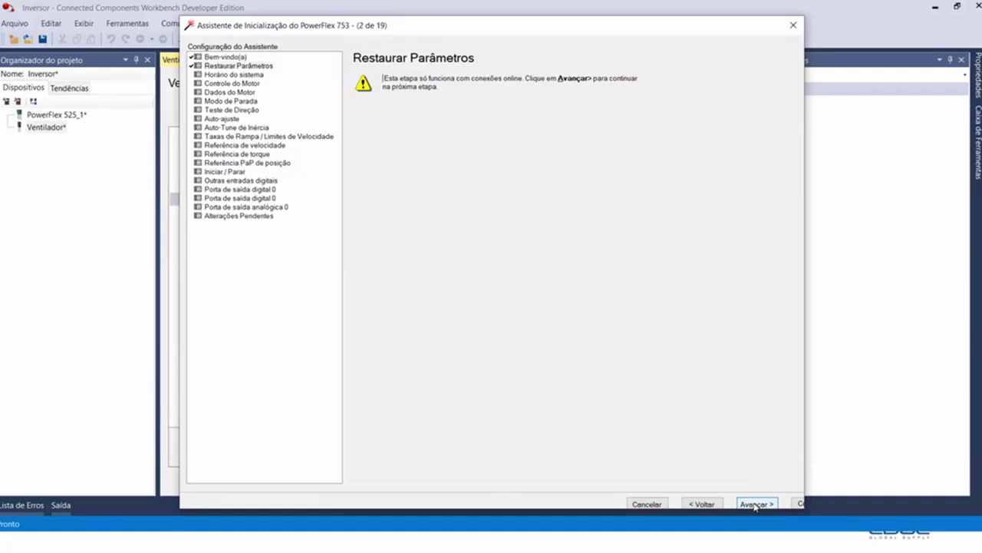
pyautogui.click(756, 504)
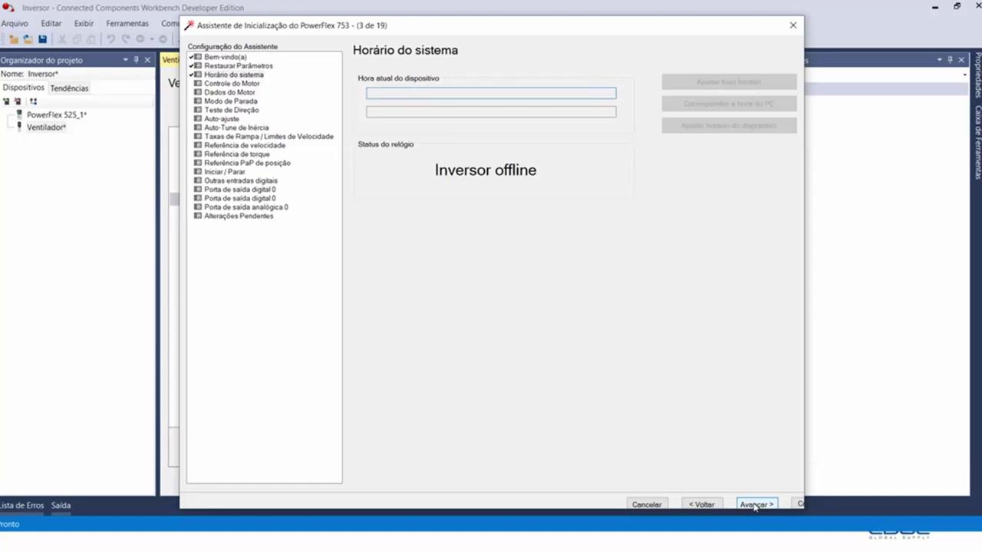
pyautogui.click(756, 504)
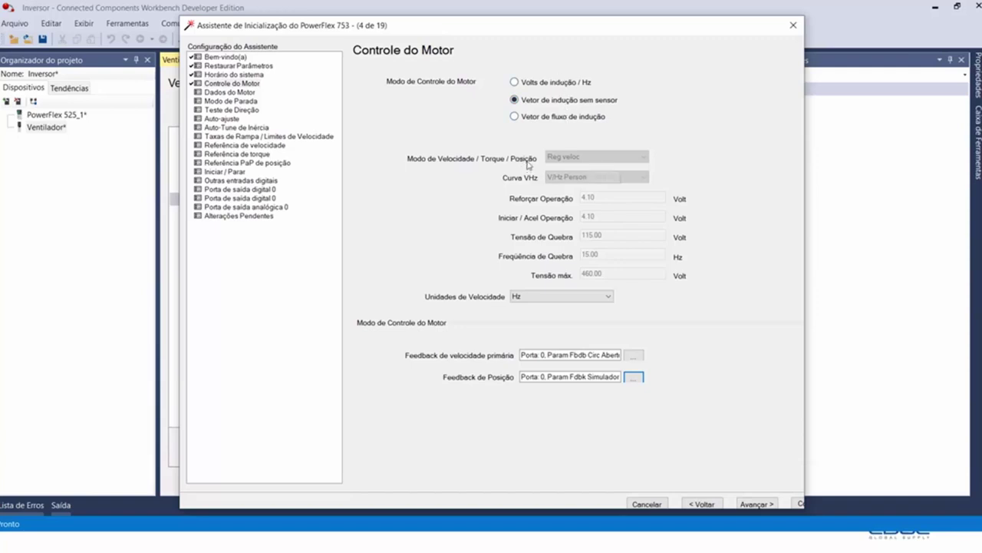
# Keep sensorless induction vector as the motor control mode, and review the wizard's motor data and stop mode settings.
pyautogui.click(536, 300)
pyautogui.click(470, 302)
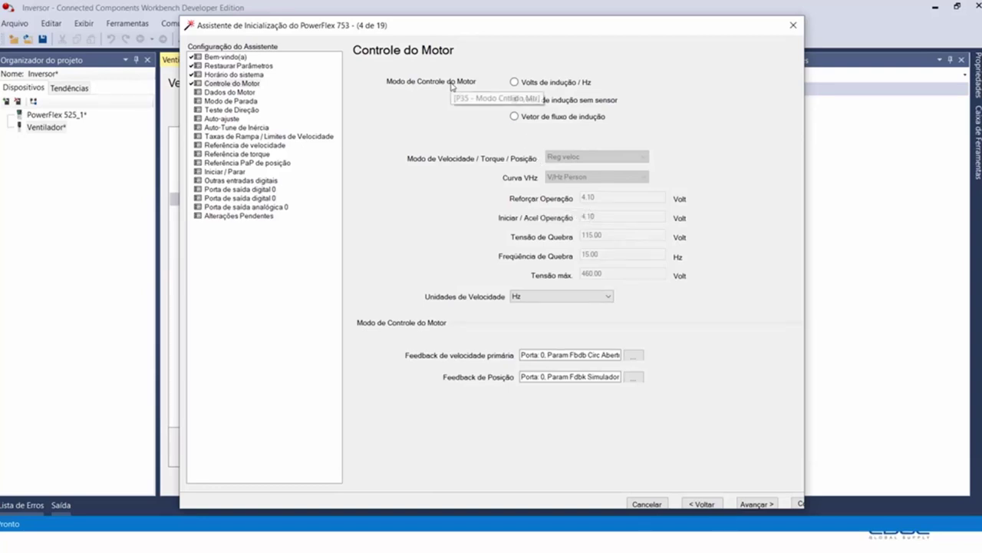
pyautogui.click(516, 100)
pyautogui.click(242, 94)
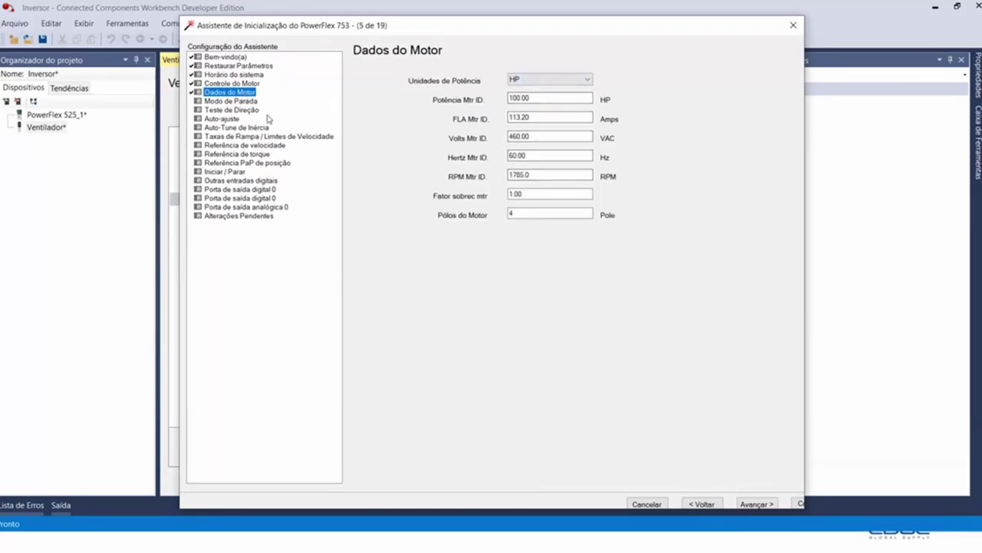
pyautogui.click(249, 103)
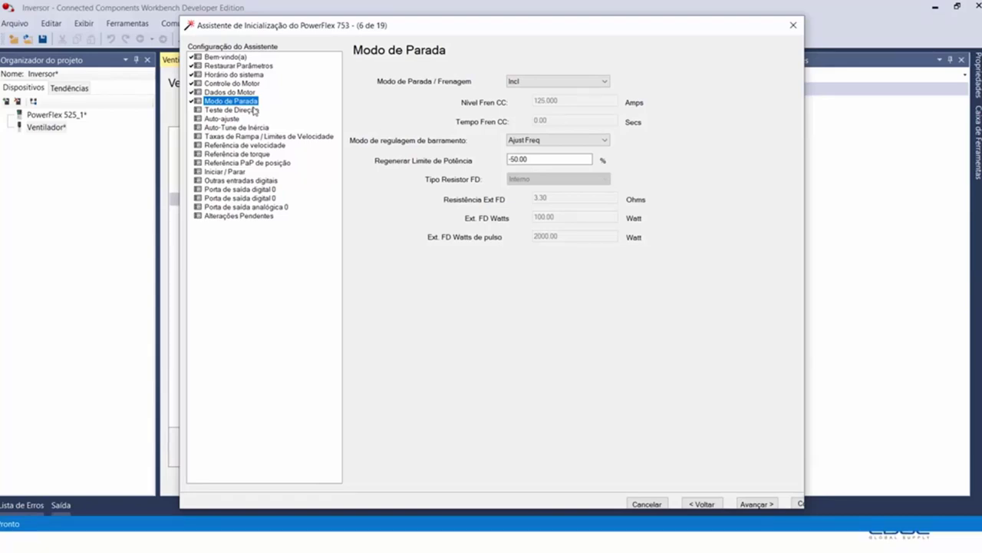
# Set the maximum forward speed to 60 Hz in the wizard's ramp rates and speed limits.
pyautogui.click(282, 146)
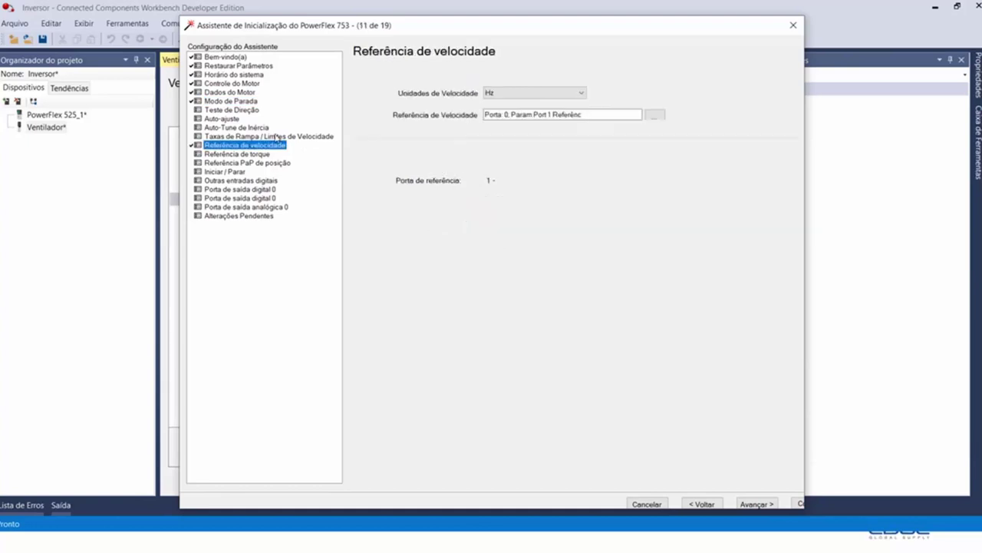
pyautogui.click(277, 137)
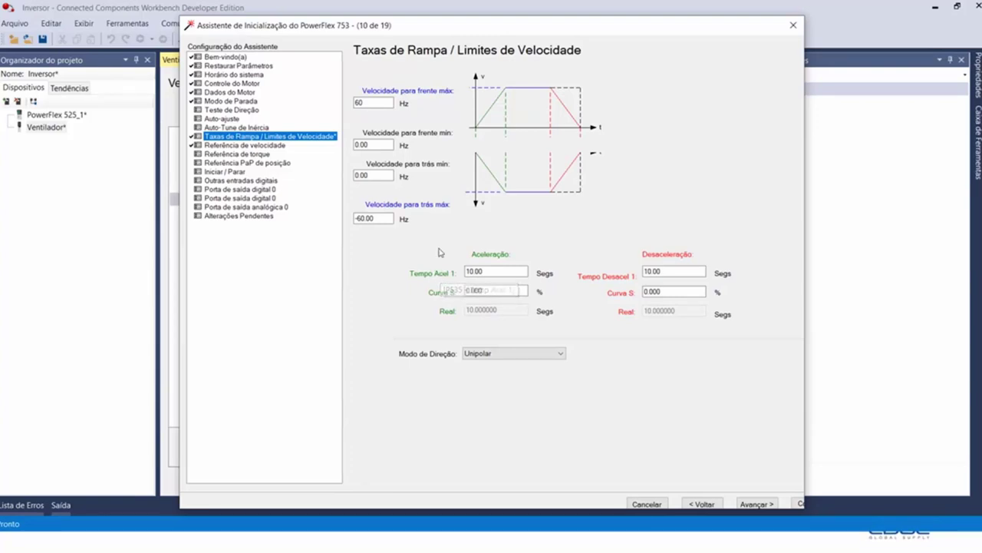
pyautogui.click(755, 504)
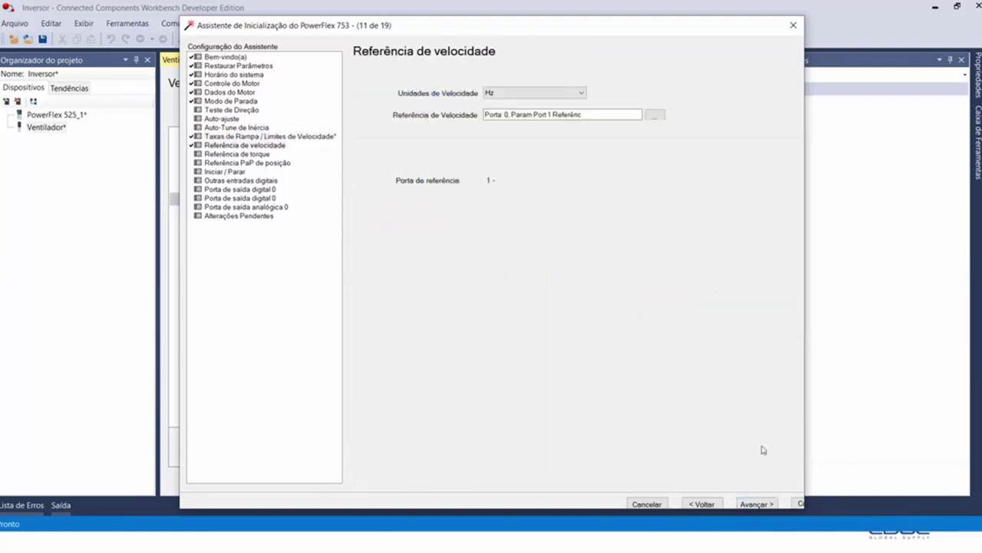
# Examine the wizard's torque reference, start/stop, inertia auto-tune, relay output and transistor digital output settings.
pyautogui.click(763, 505)
pyautogui.click(757, 505)
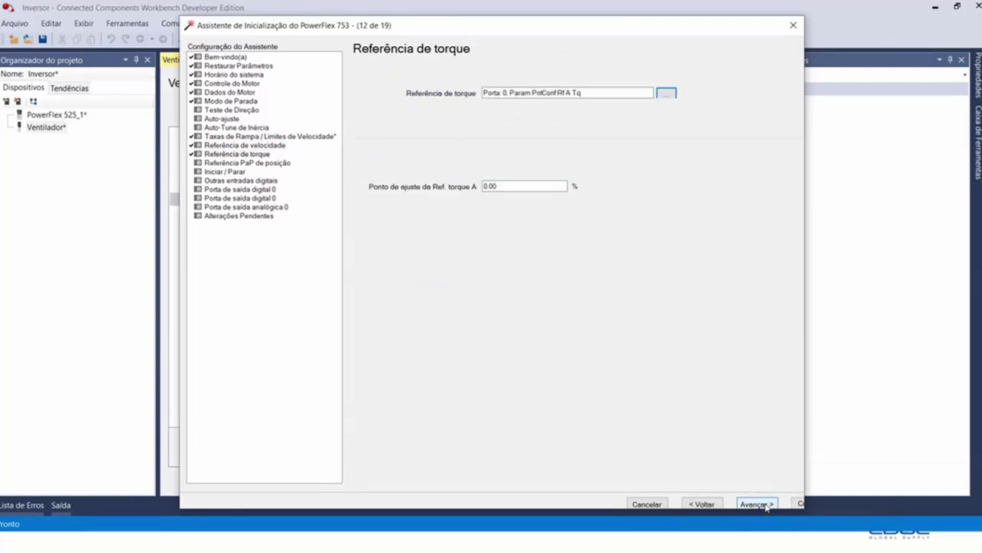
pyautogui.click(756, 504)
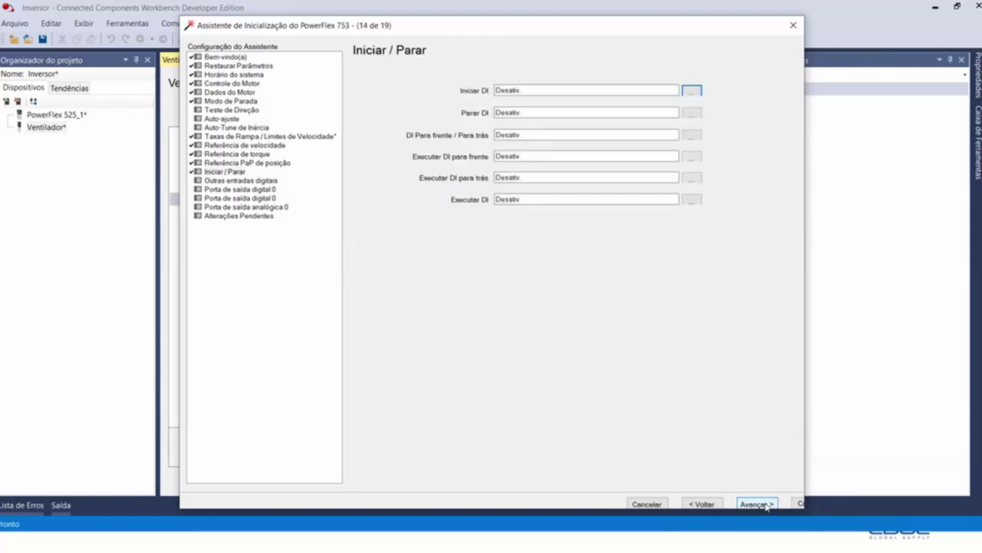
pyautogui.click(237, 128)
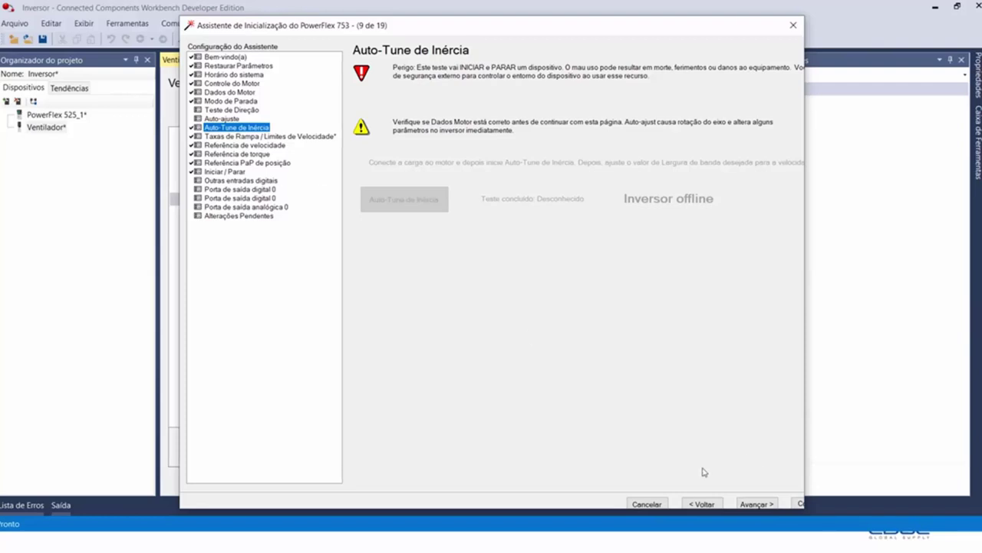
pyautogui.click(254, 198)
pyautogui.click(252, 189)
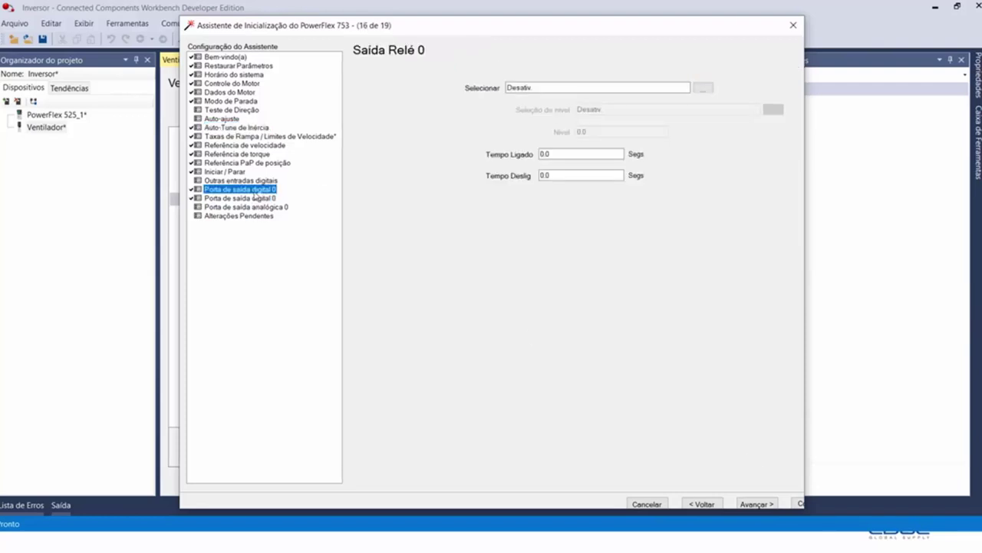
pyautogui.click(254, 198)
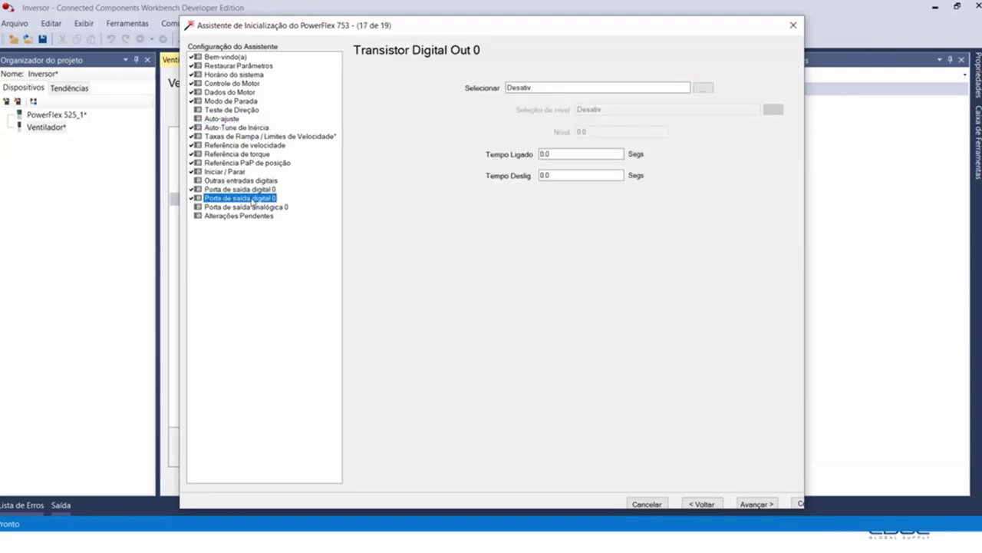
# Review the wizard's pending changes and finish it without completing all of its steps.
pyautogui.click(253, 215)
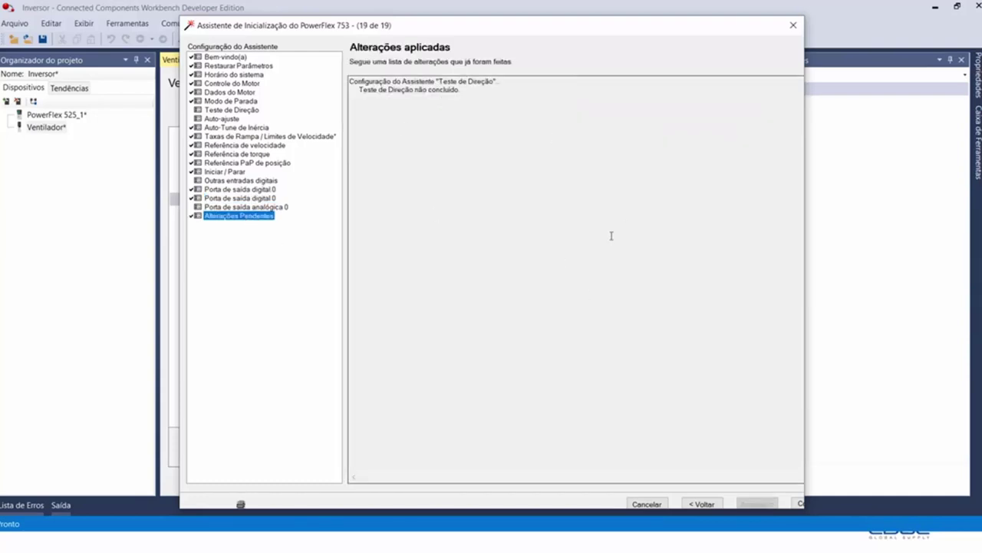
pyautogui.click(799, 504)
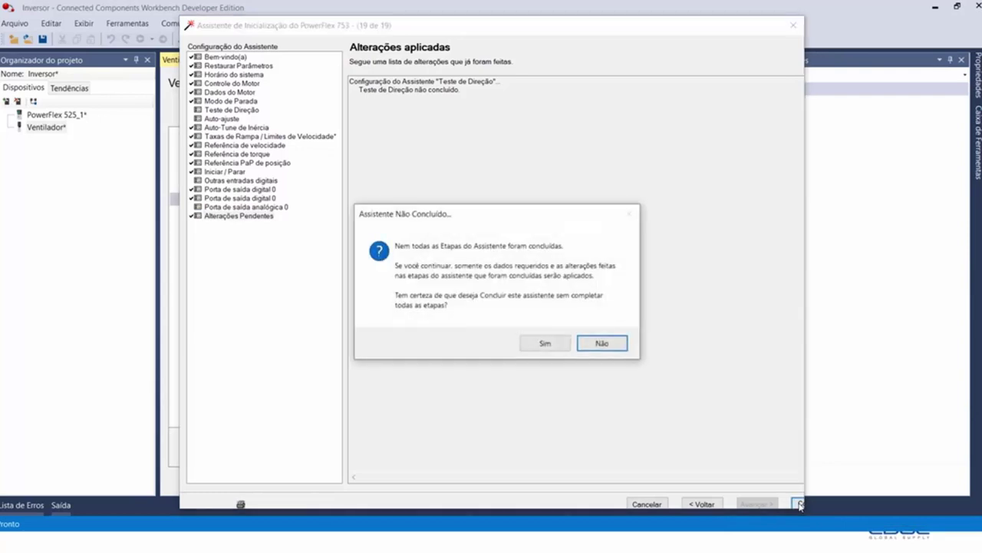
pyautogui.click(548, 343)
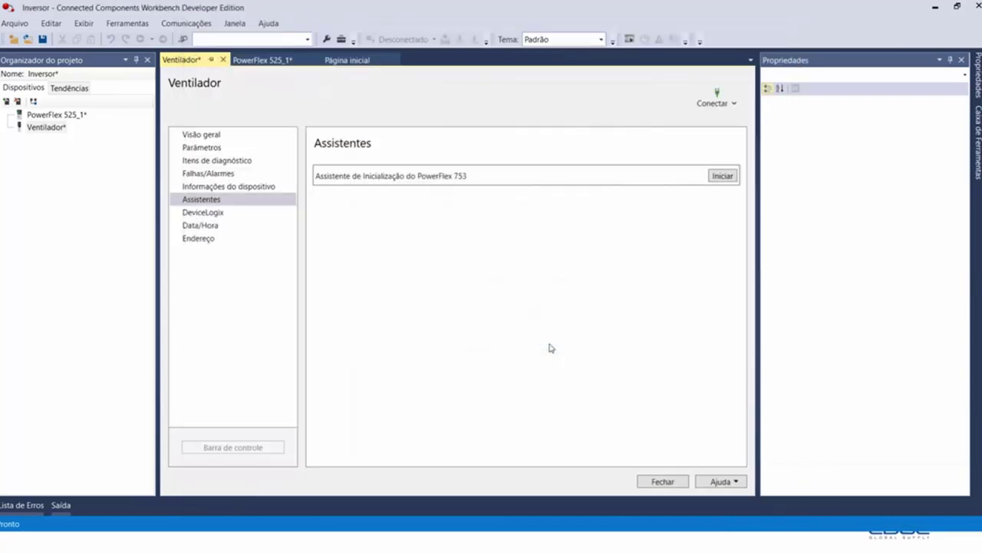
# Close the Ventilador page, accept the PowerFlex 525 device definition with its default settings, and close that device page.
pyautogui.click(662, 481)
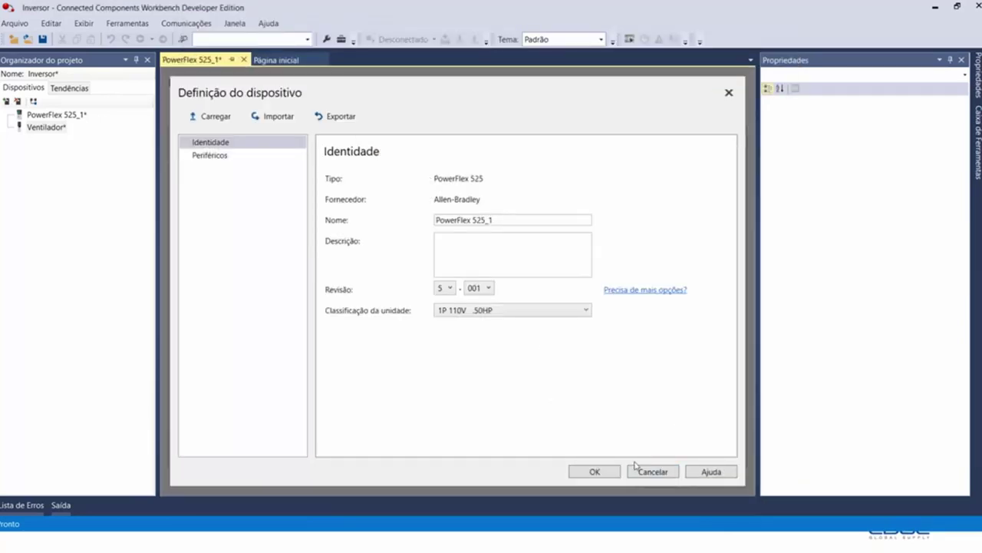
pyautogui.click(609, 473)
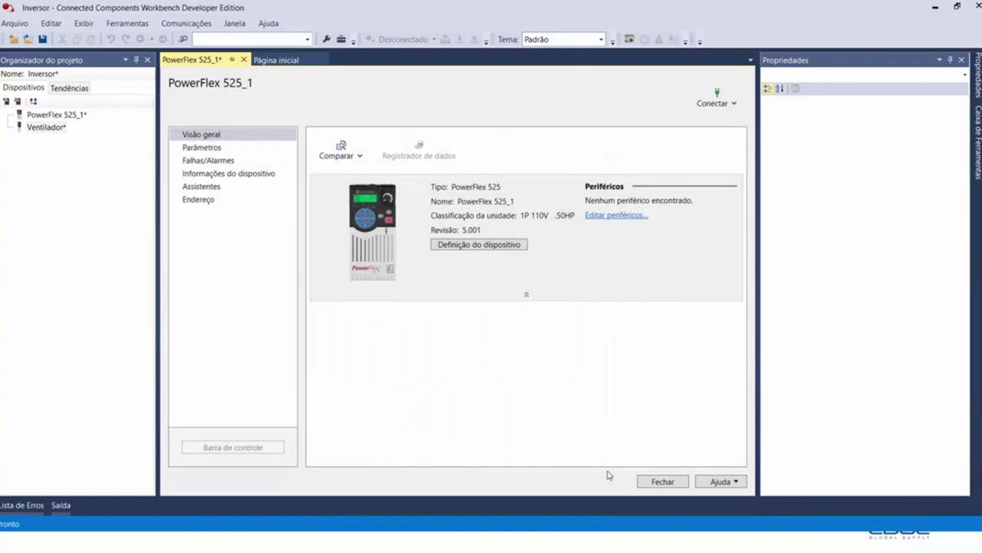
pyautogui.click(663, 482)
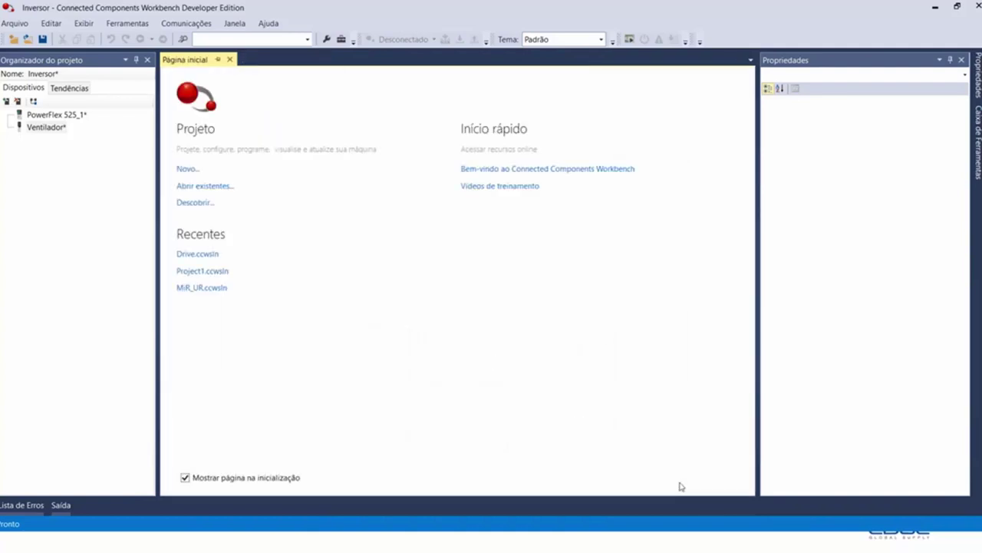
# Open the PowerFlex 525_1 device and launch its PowerFlex 525 startup wizard.
pyautogui.doubleClick(59, 115)
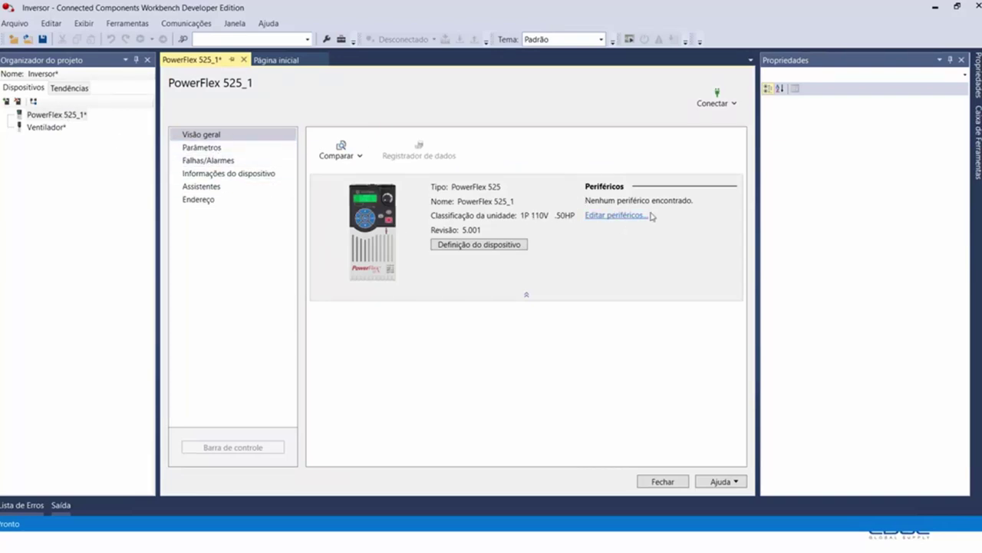
pyautogui.click(231, 162)
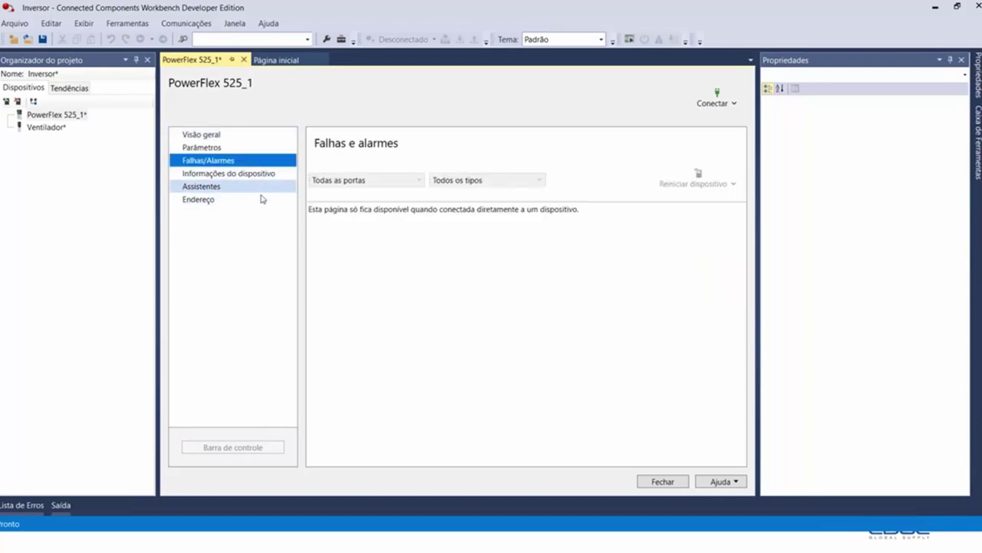
pyautogui.click(257, 189)
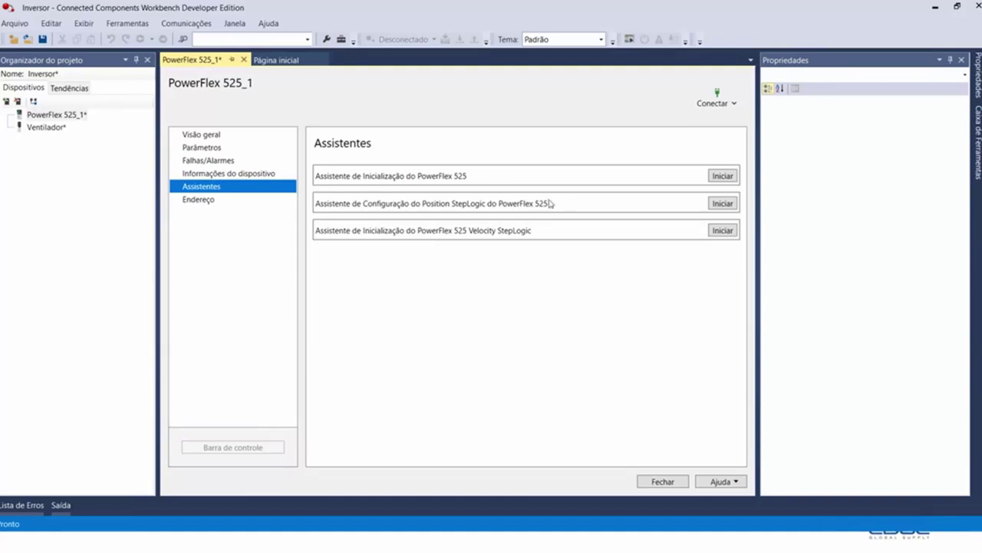
pyautogui.click(320, 197)
pyautogui.click(723, 176)
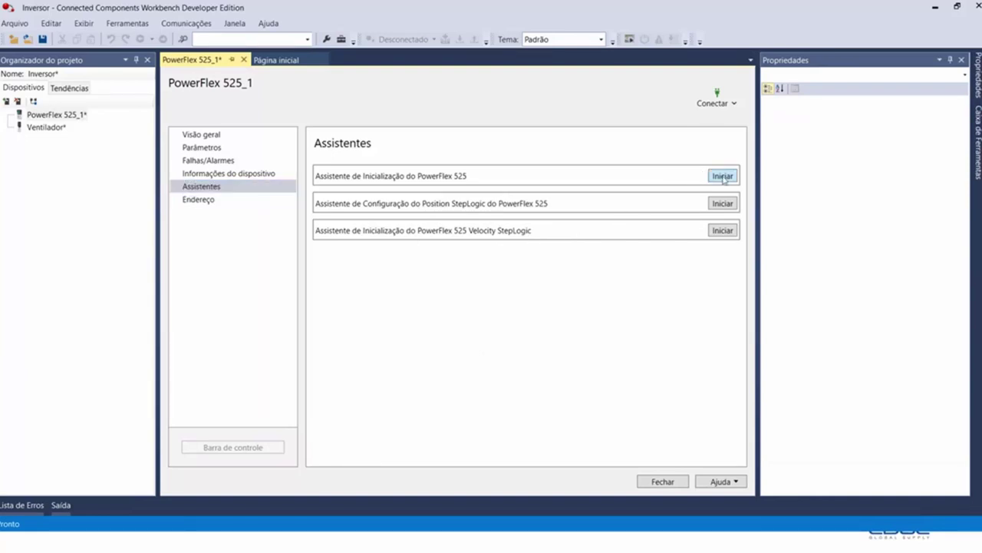
# Examine the startup wizard's motor control, ramp rates and speed limits, EtherNet/IP and digital input settings.
pyautogui.click(211, 90)
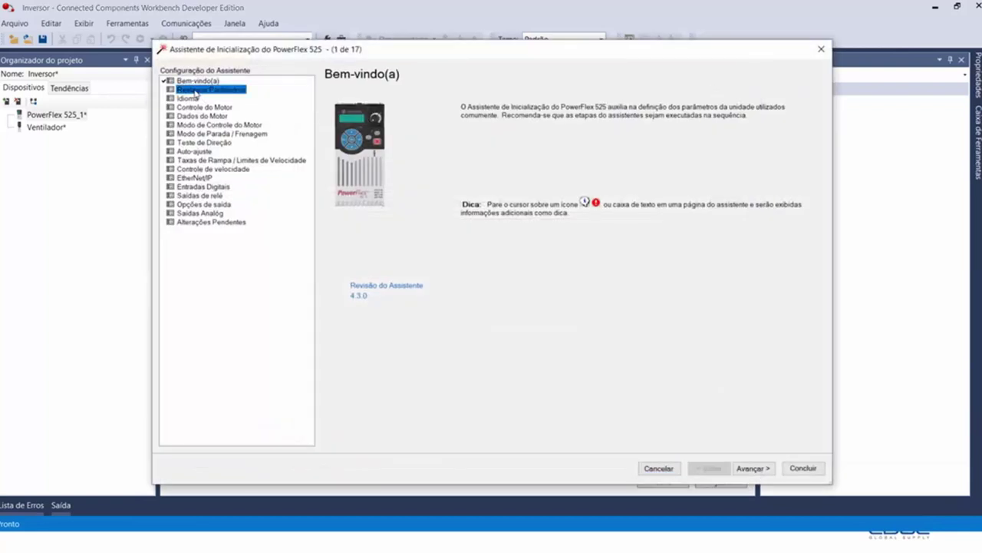
pyautogui.click(199, 107)
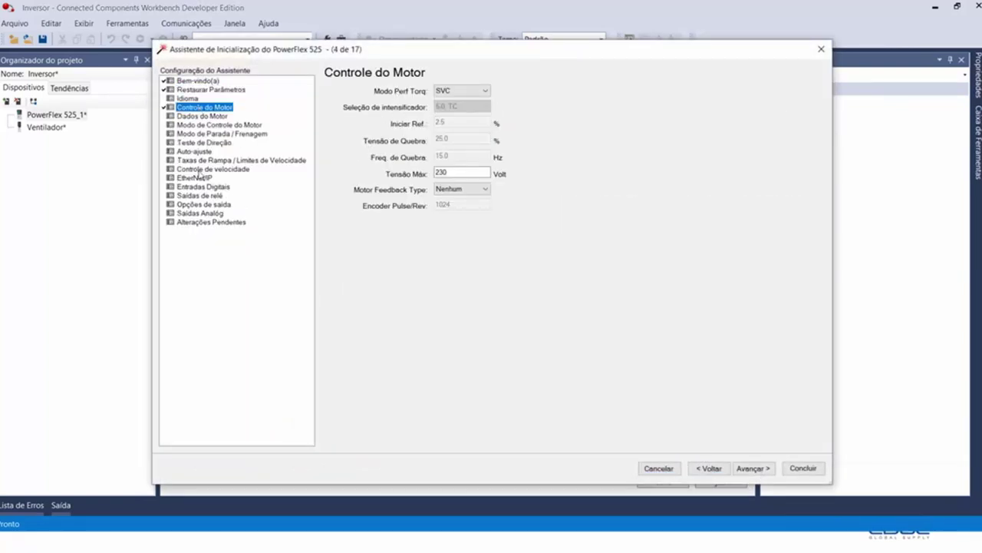
pyautogui.click(217, 160)
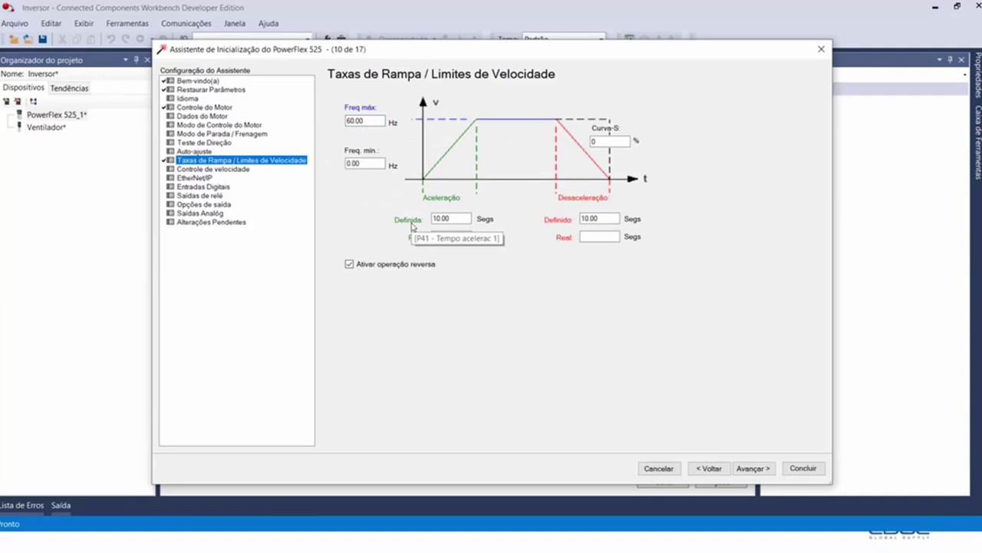
pyautogui.click(201, 178)
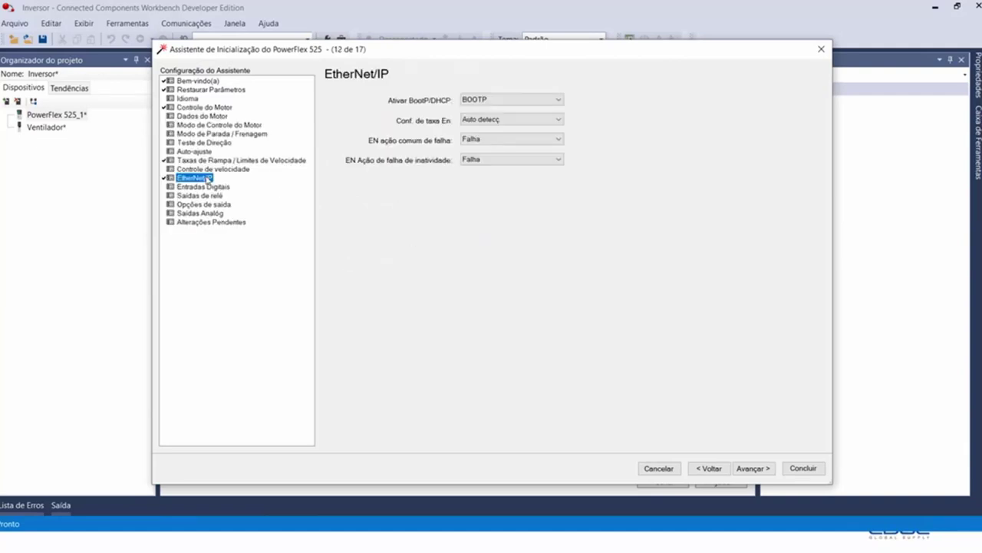
pyautogui.click(213, 187)
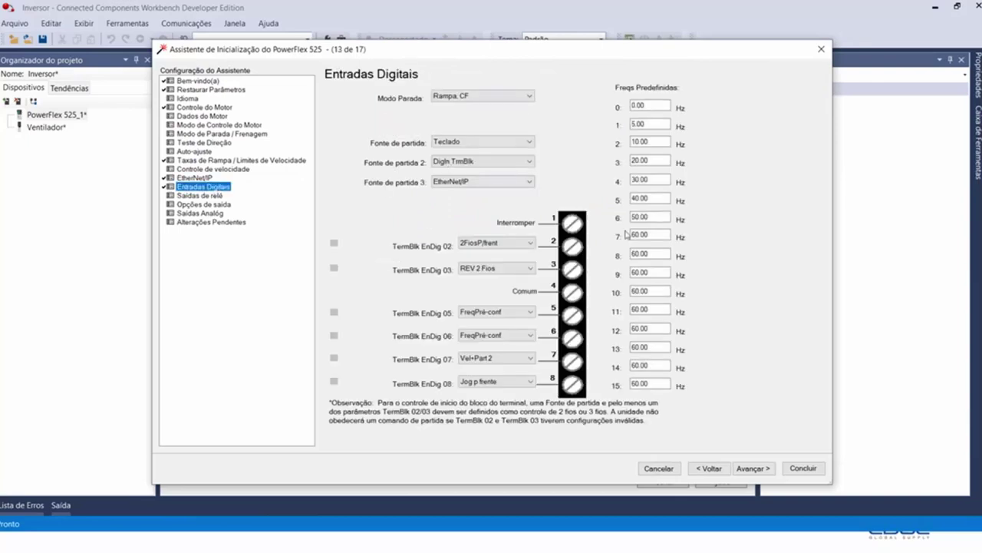
# Finish the startup wizard from its digital inputs page without completing the remaining steps, and switch to the PowerFlex Drives slide show in PowerPoint.
pyautogui.click(803, 468)
pyautogui.click(766, 471)
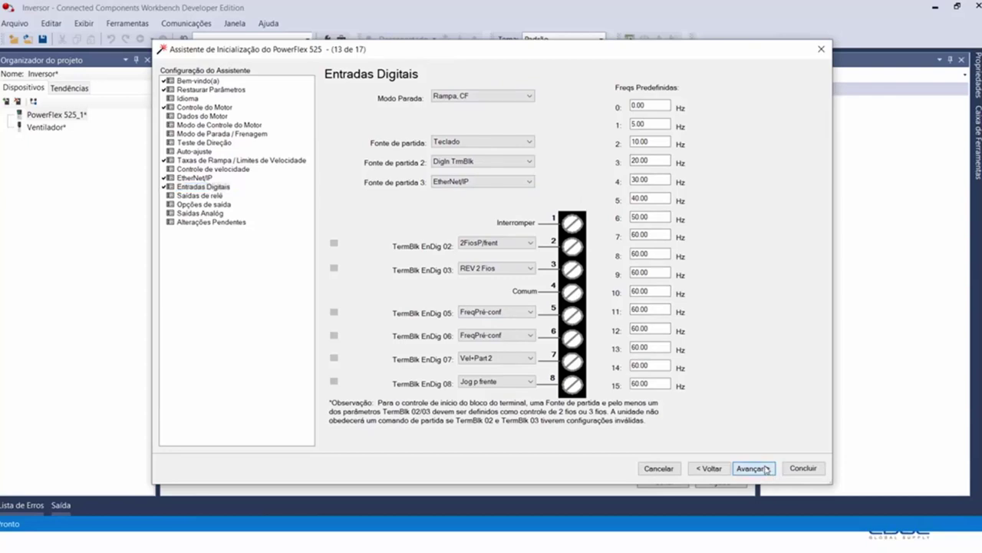
pyautogui.click(802, 467)
pyautogui.click(544, 343)
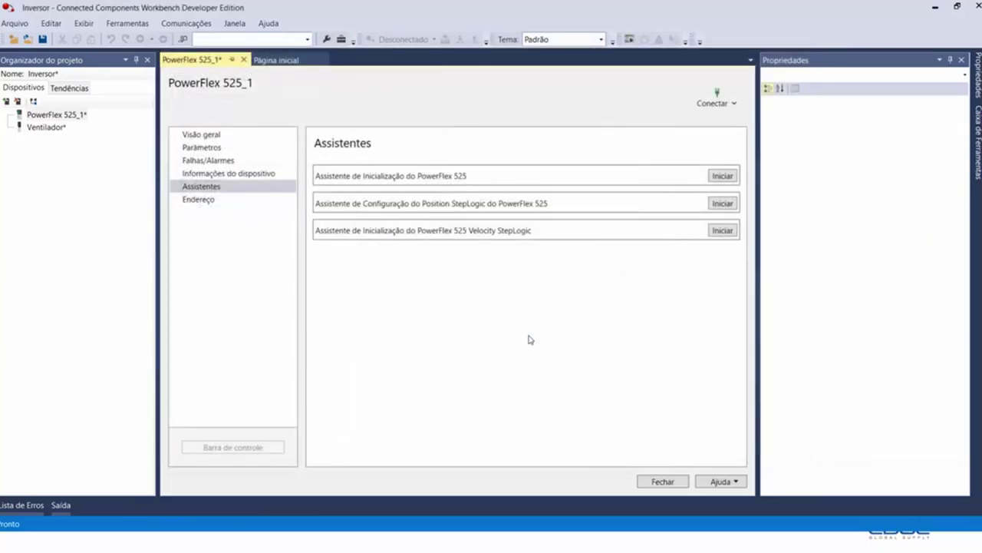
pyautogui.hotkey('alt', 'Tab')
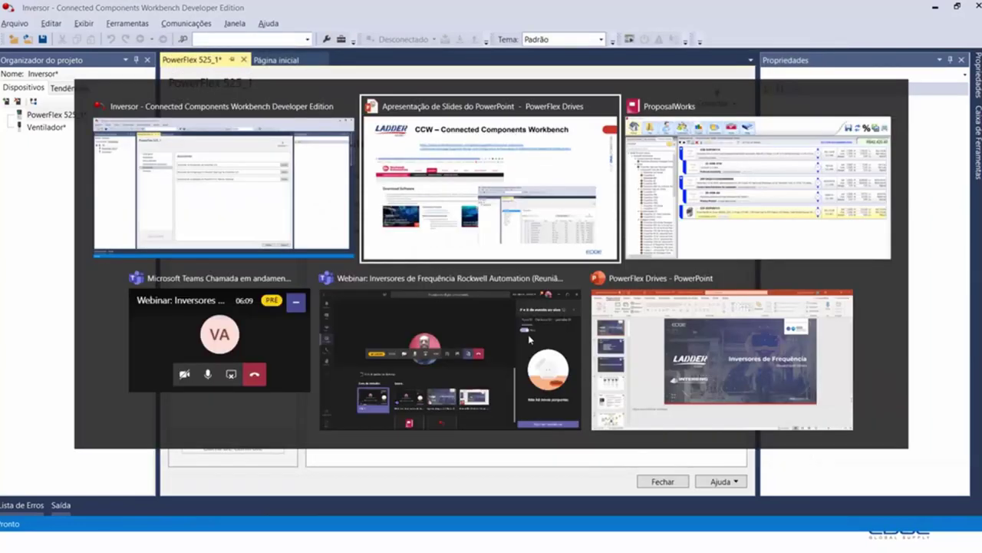